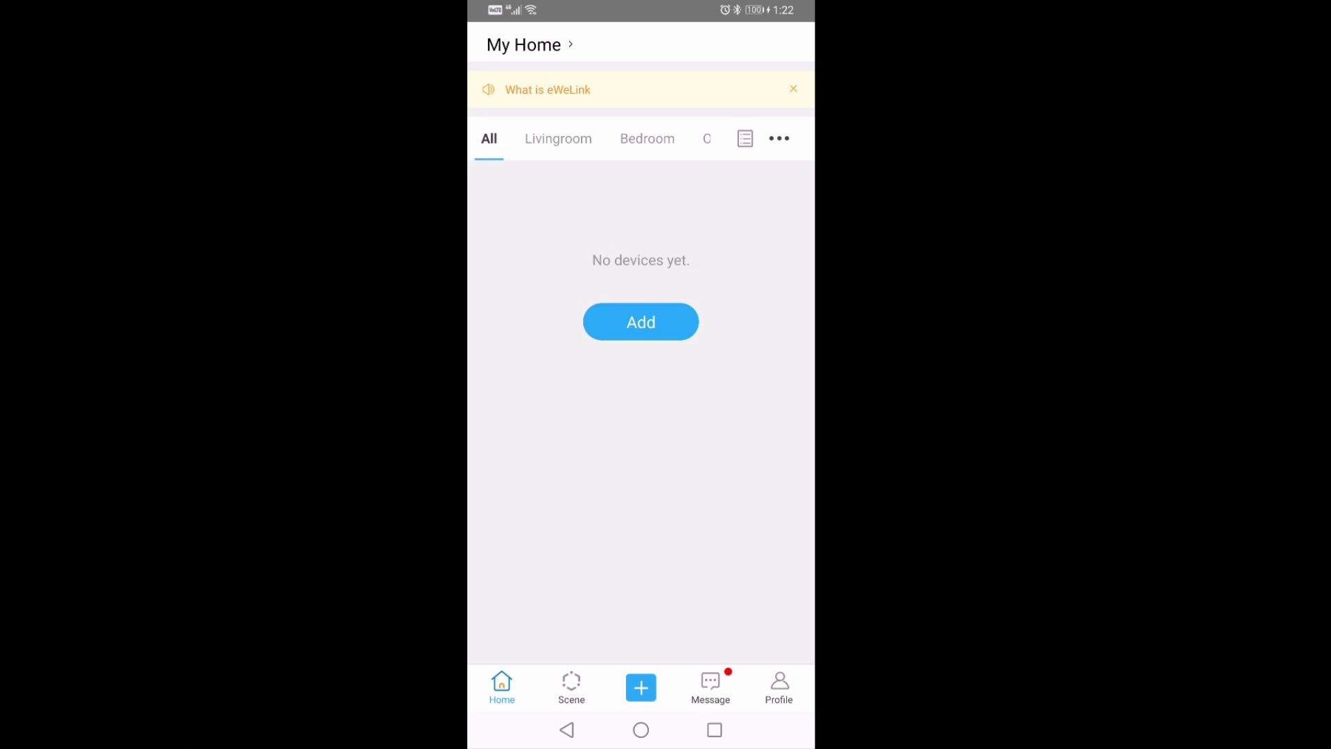
- Quick-pair the Sonoff Mini over the 2.4G Wi-Fi network
{"action": "left_click", "coordinate": [711, 687]}
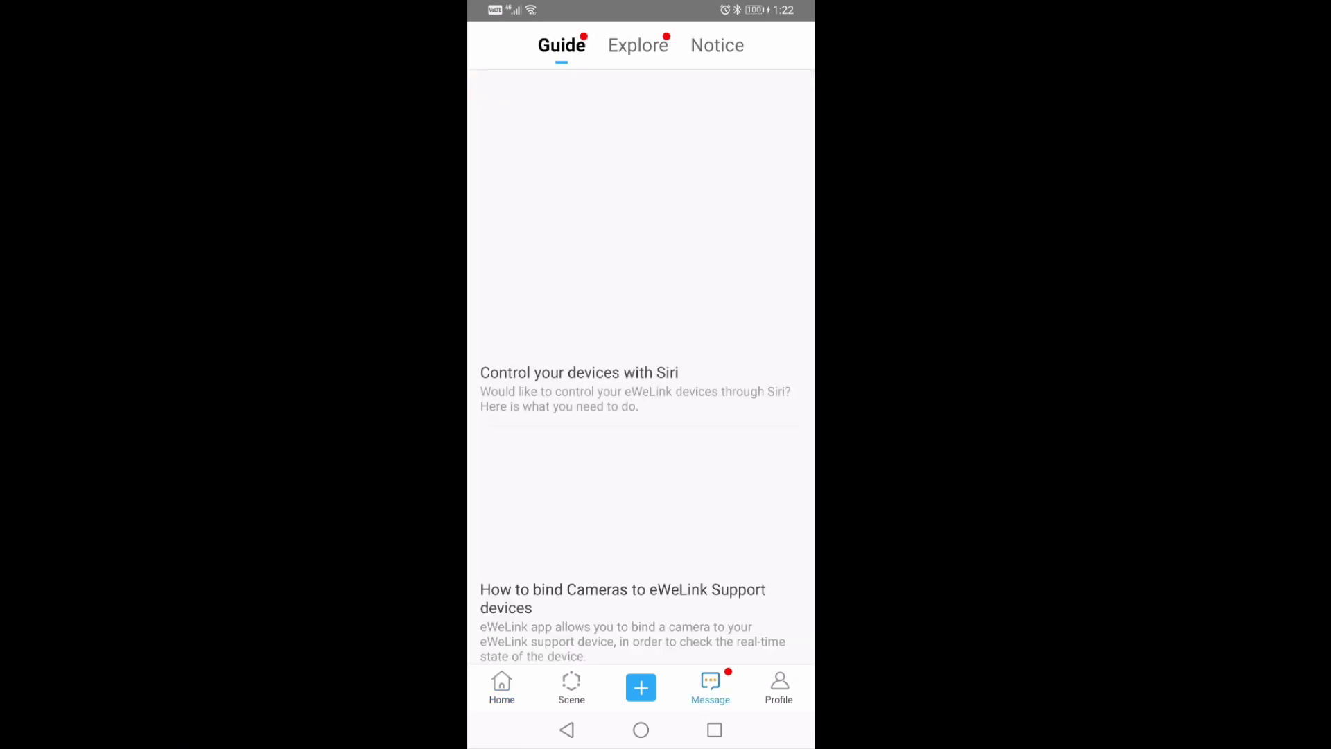
{"action": "left_click", "coordinate": [502, 686]}
{"action": "left_click", "coordinate": [640, 322]}
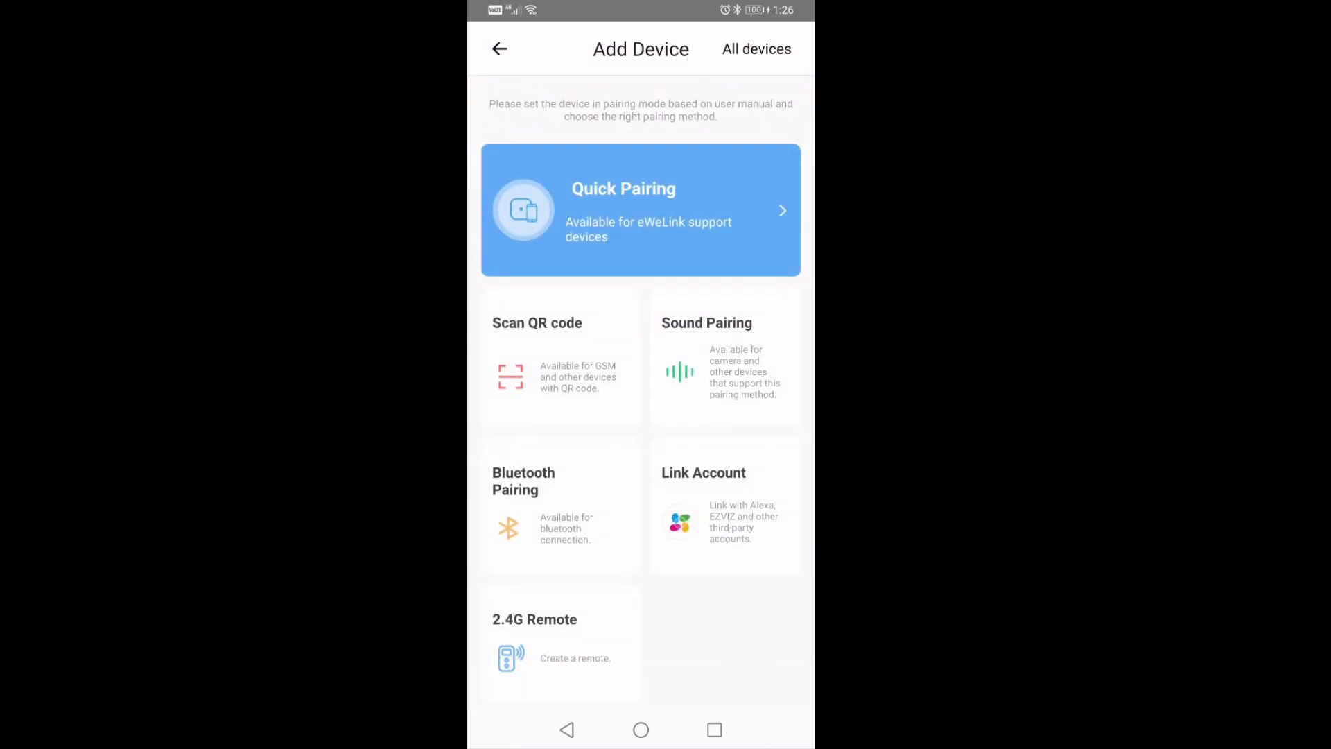
{"action": "left_click", "coordinate": [641, 210]}
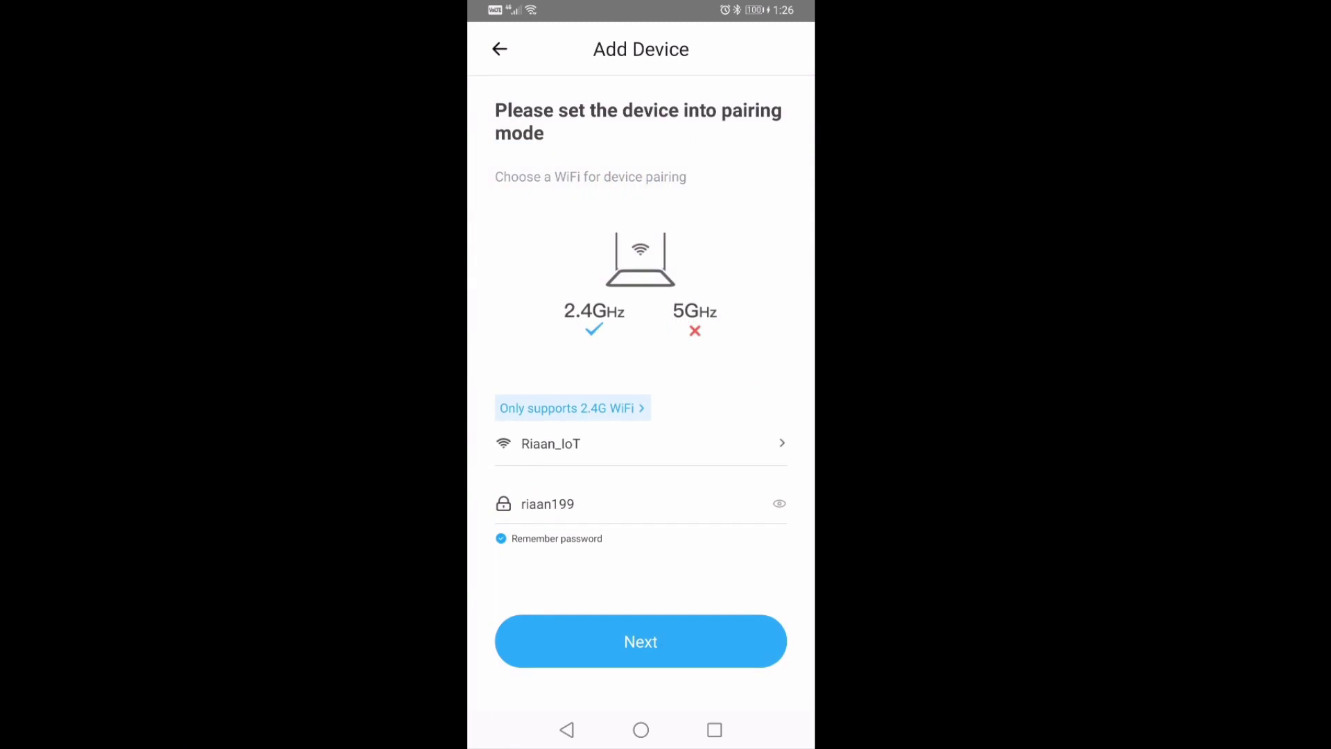
{"action": "left_click", "coordinate": [641, 642]}
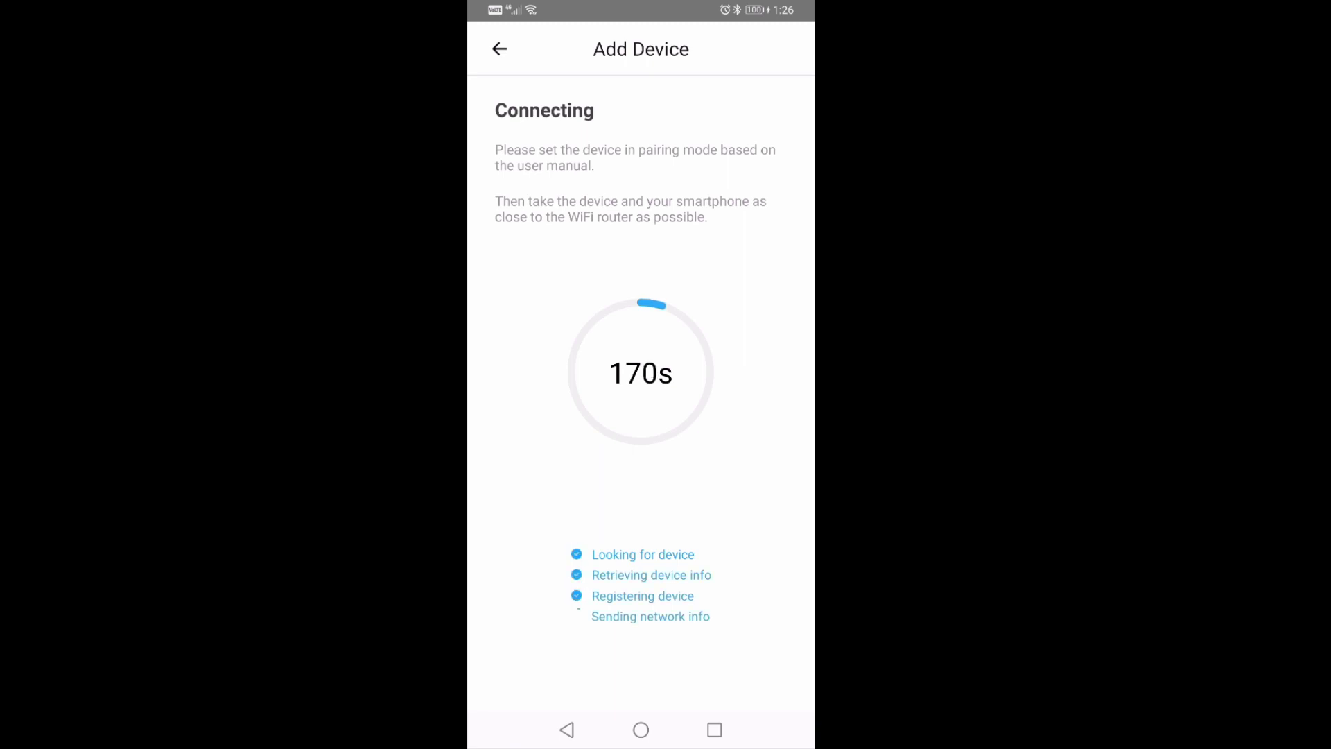
- Name the newly paired device 'Sonoff mini' and save it
{"action": "left_click", "coordinate": [582, 259]}
{"action": "type", "text": "Sonoff mini"}
{"action": "left_click", "coordinate": [641, 654]}
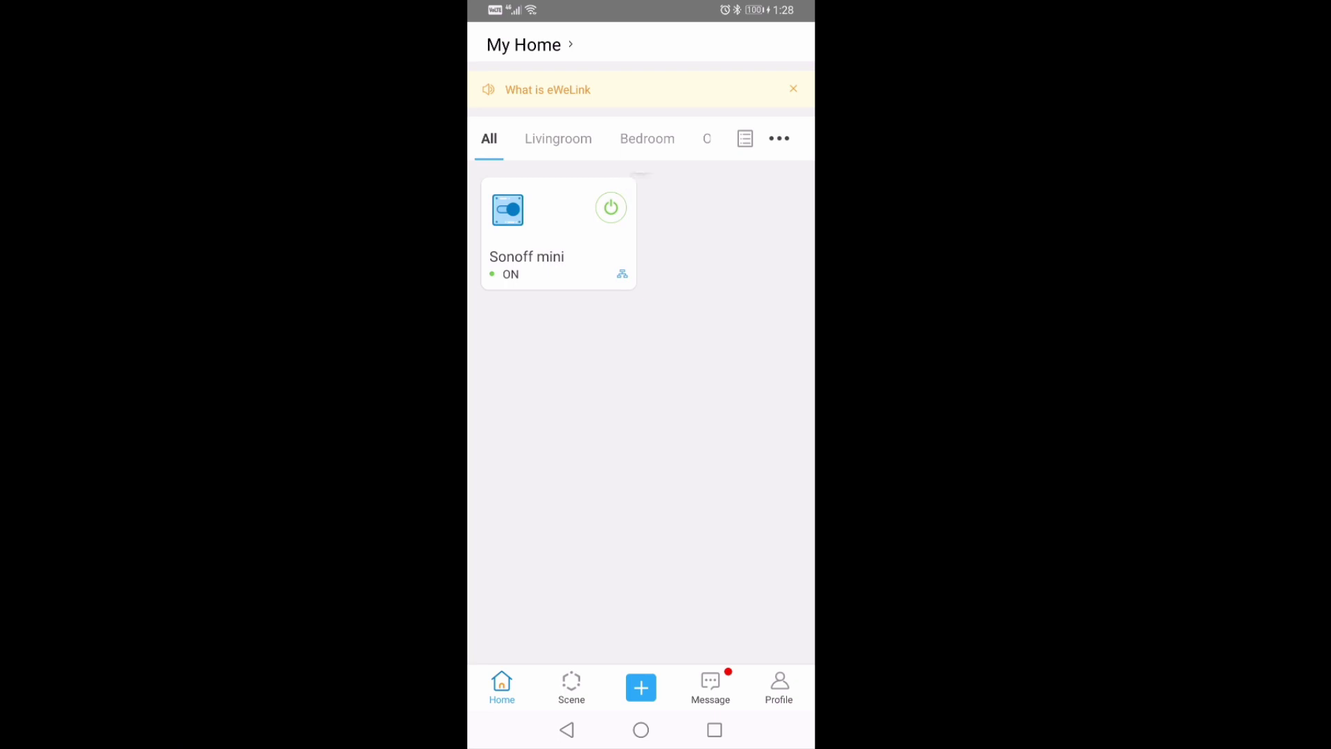
- Update the Sonoff mini firmware from 3.3.1 to 3.6.0 and confirm the device restart
{"action": "left_click", "coordinate": [559, 232]}
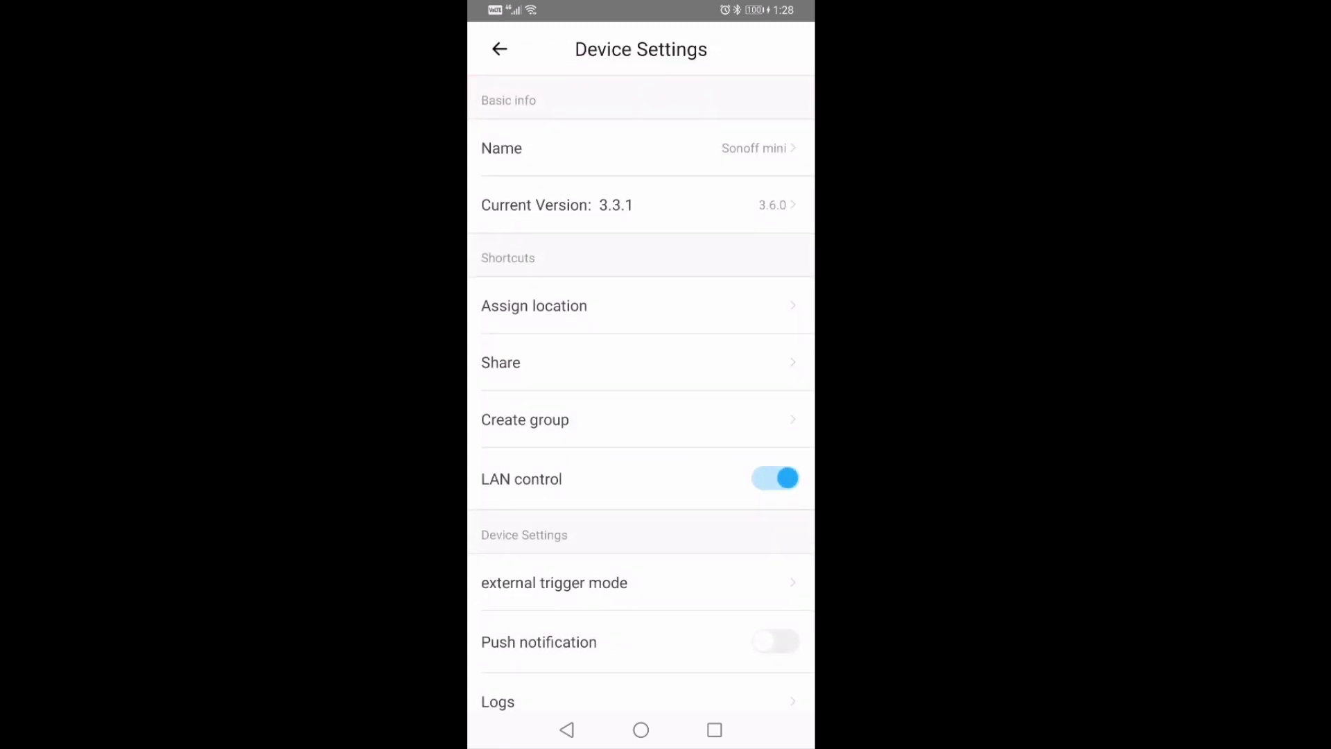
{"action": "scroll", "coordinate": [641, 402], "scroll_direction": "down", "scroll_amount": 10}
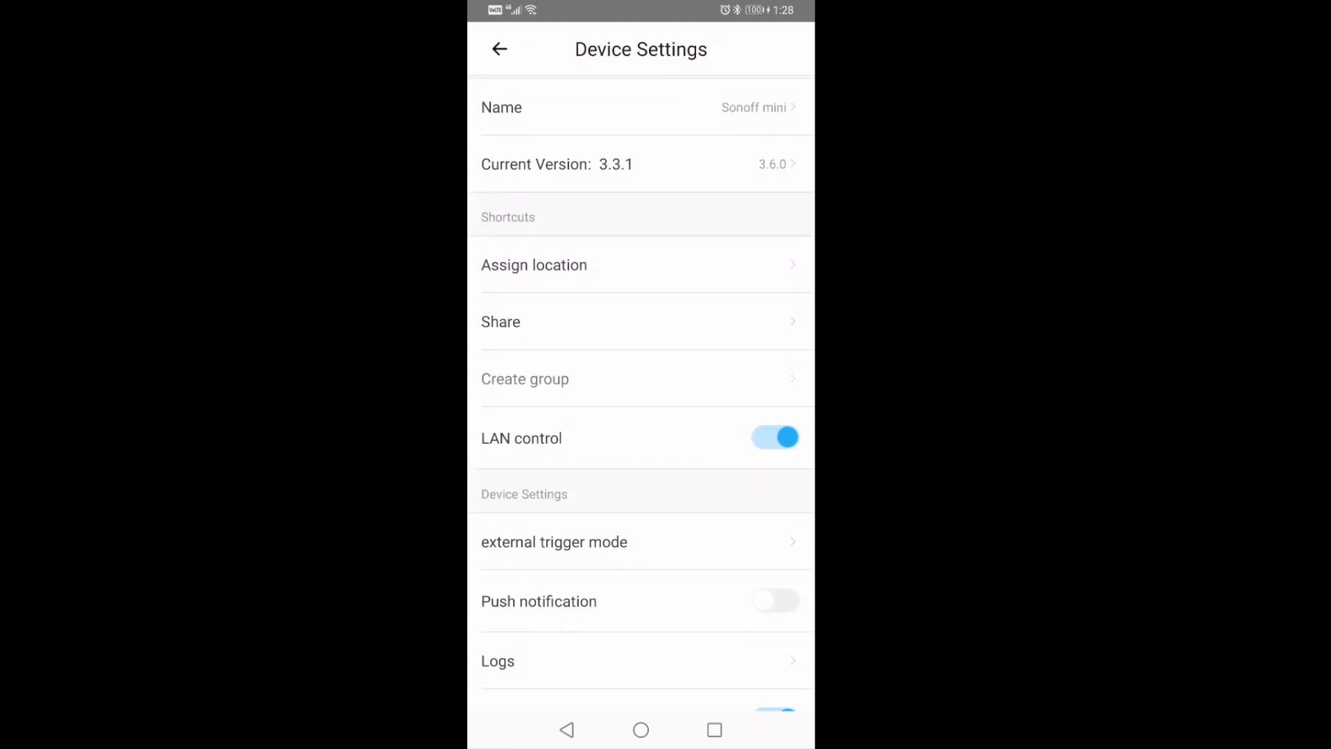
{"action": "scroll", "coordinate": [641, 402], "scroll_direction": "down", "scroll_amount": 3}
{"action": "scroll", "coordinate": [642, 402], "scroll_direction": "up", "scroll_amount": 6}
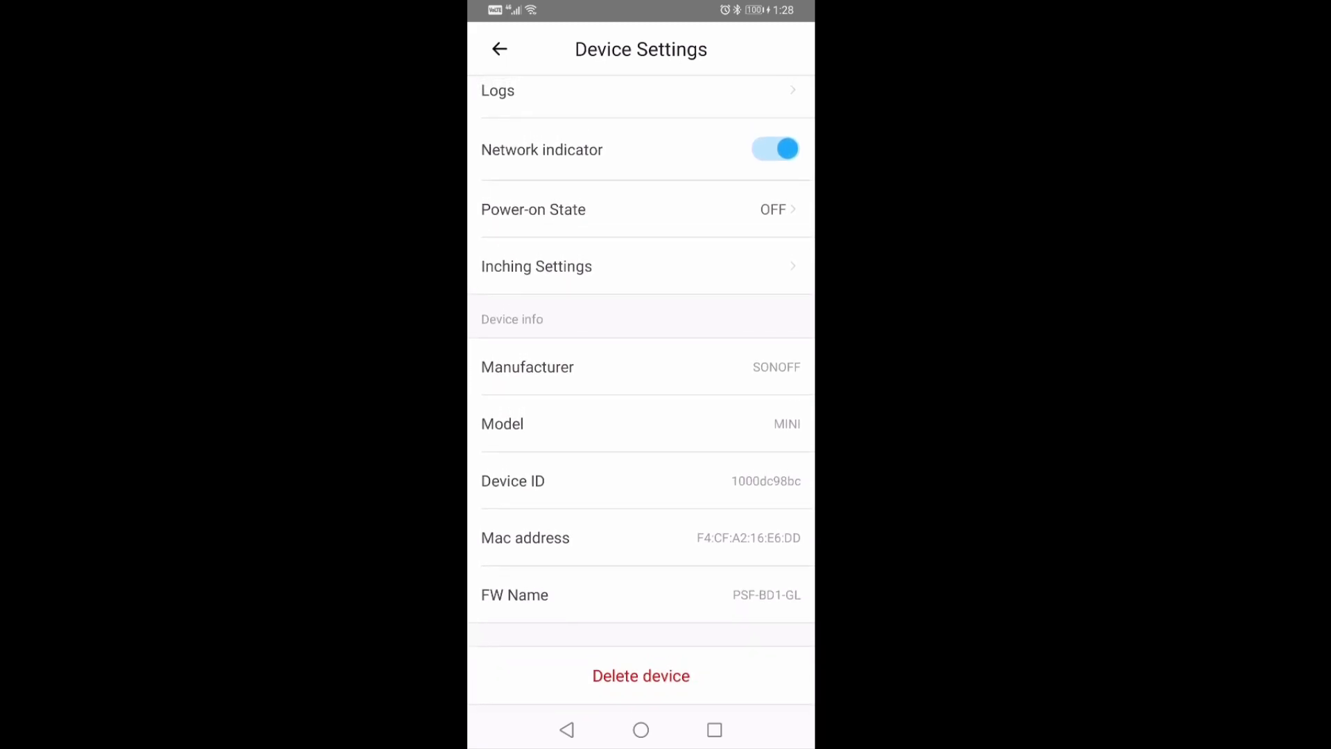
{"action": "scroll", "coordinate": [641, 402], "scroll_direction": "up", "scroll_amount": 7}
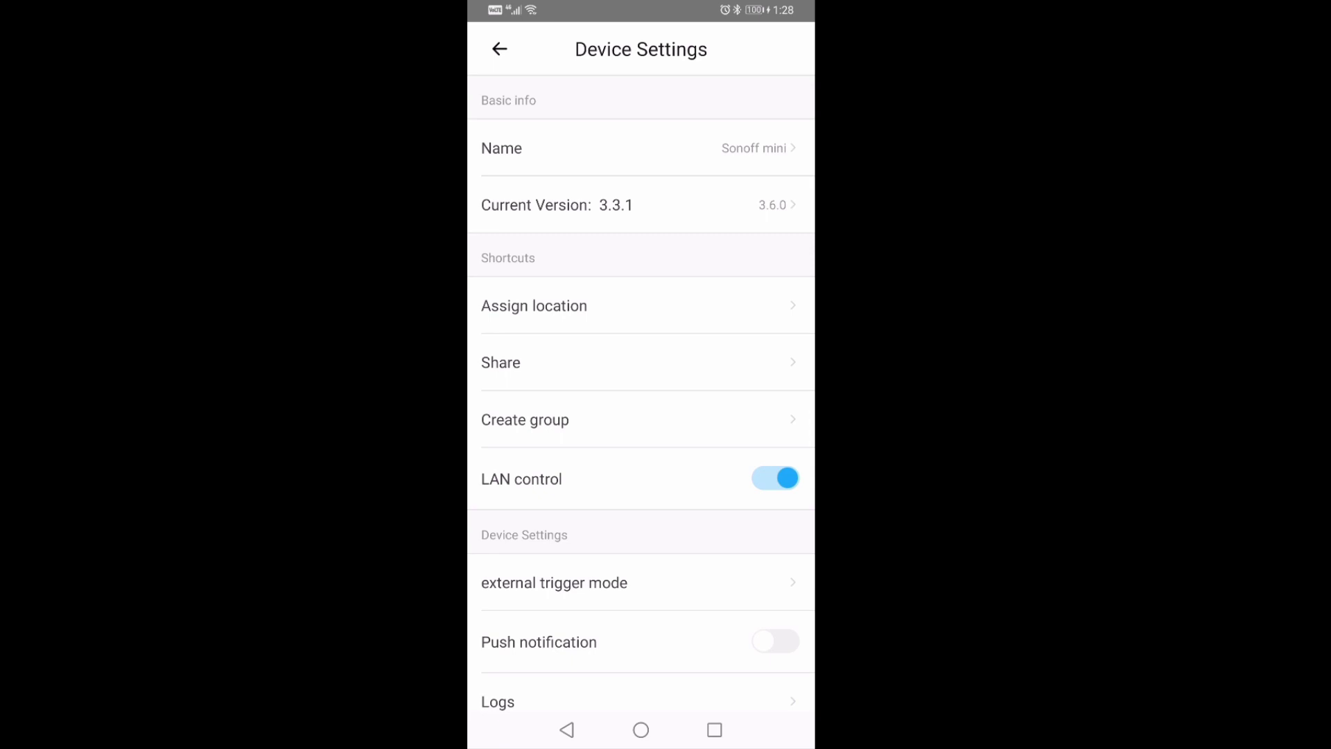
{"action": "left_click", "coordinate": [641, 205]}
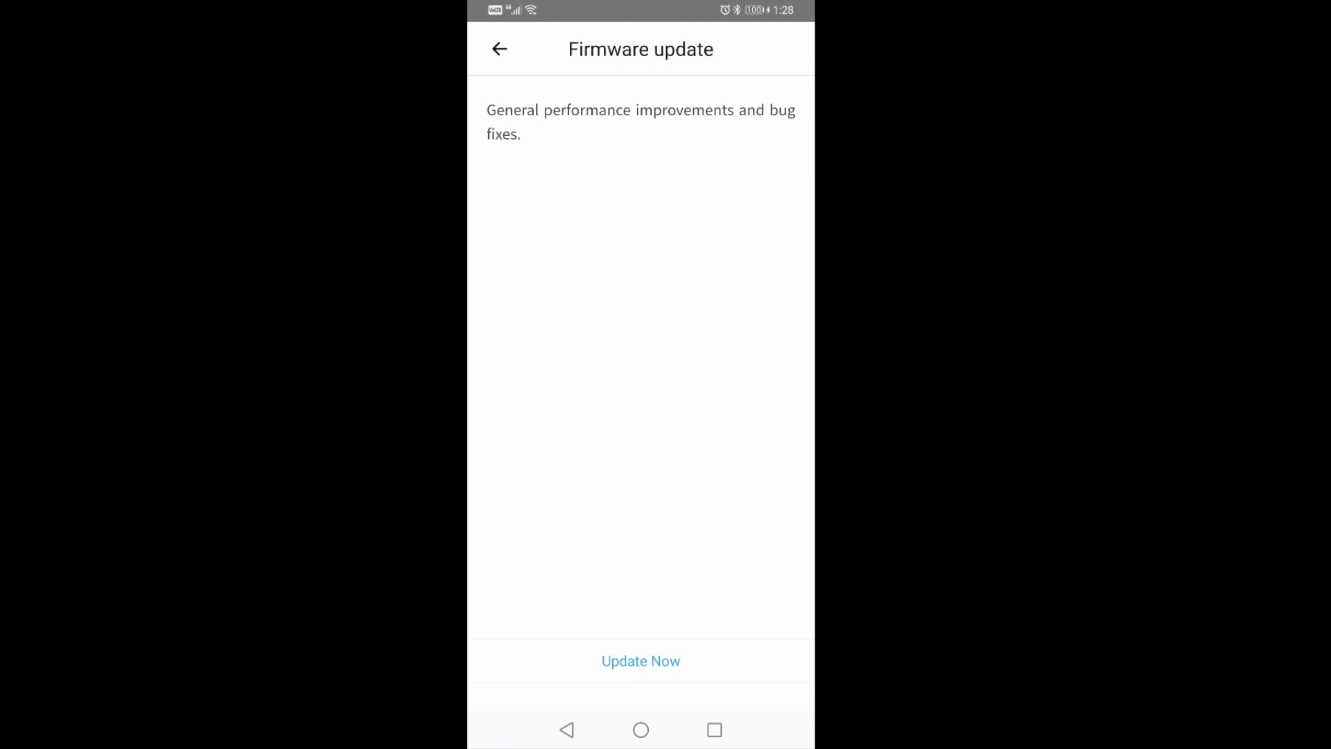
{"action": "left_click", "coordinate": [642, 660]}
{"action": "left_click", "coordinate": [708, 454]}
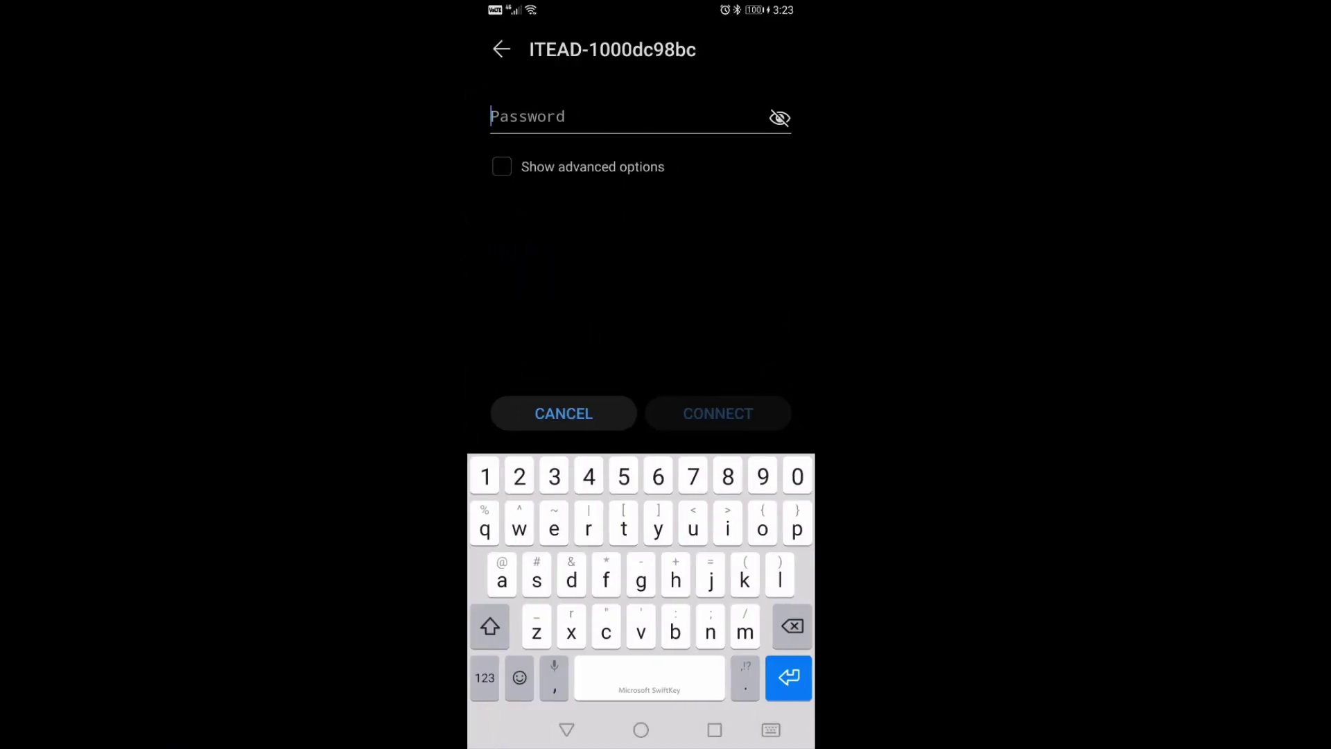
- Join the ITEAD access point with its network password and reload 10.10.7.1 in the browser
{"action": "left_click", "coordinate": [717, 413]}
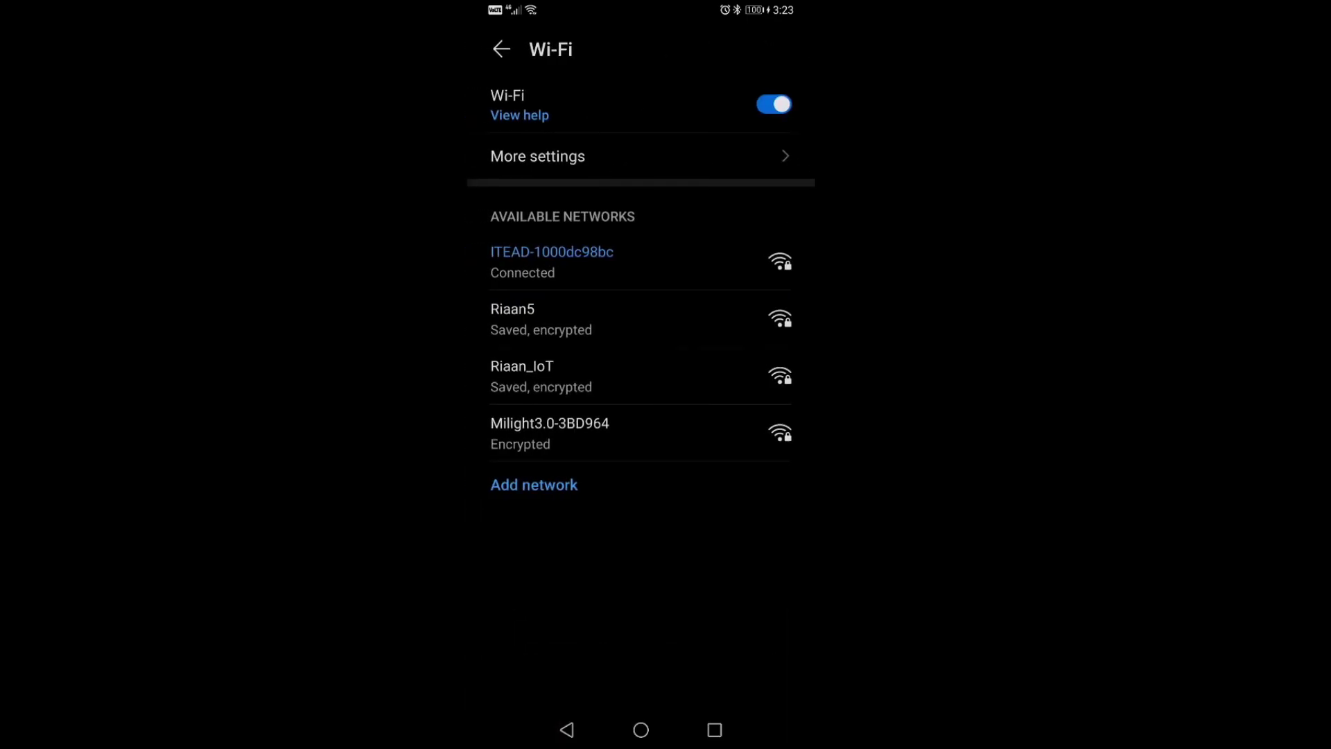
{"action": "left_click", "coordinate": [714, 730]}
{"action": "left_click", "coordinate": [639, 387]}
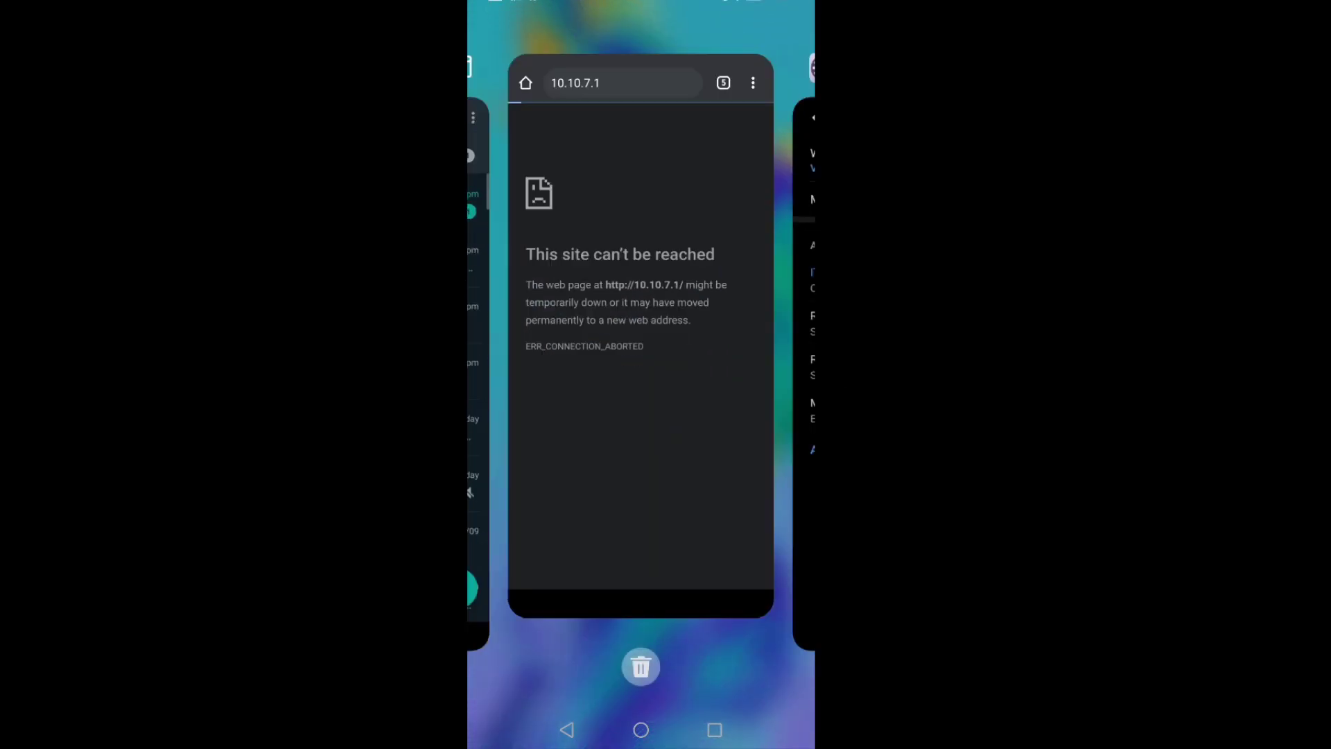
{"action": "left_click_drag", "start_coordinate": [641, 208], "coordinate": [641, 416]}
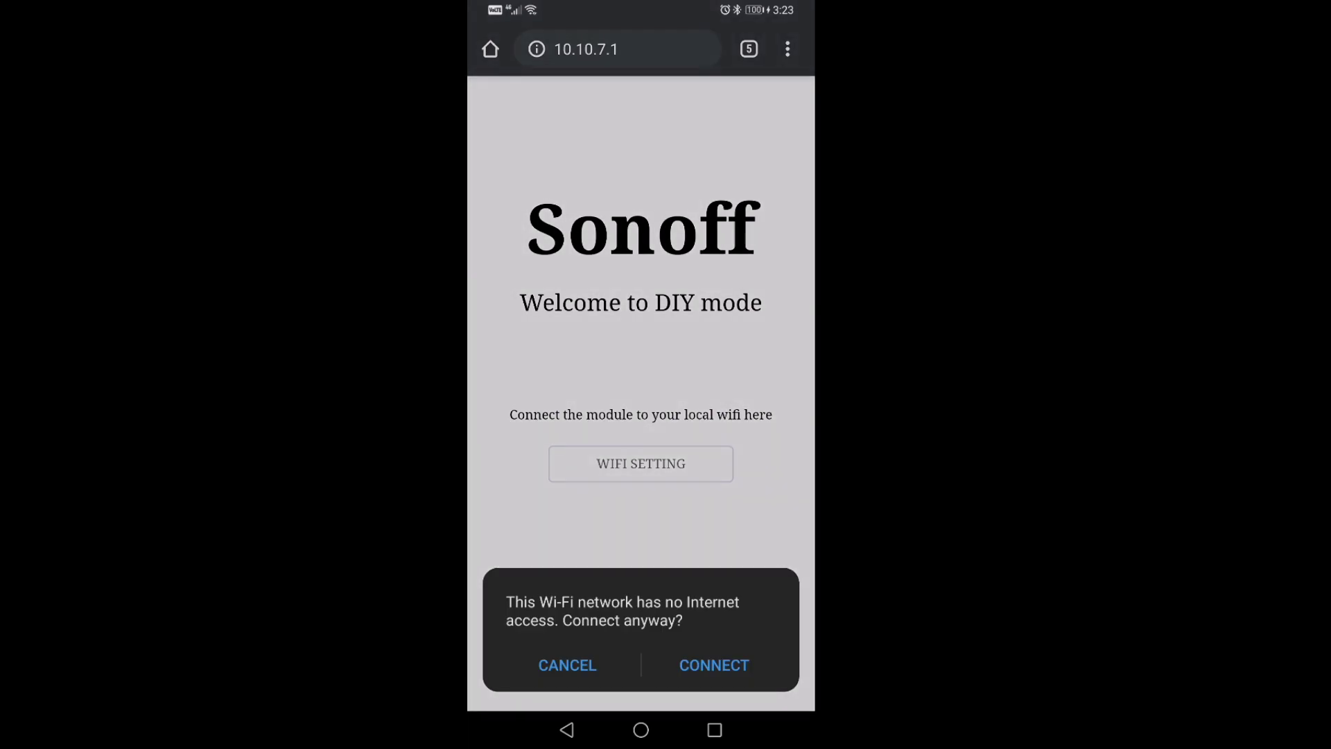
- Stay on the no-internet ITEAD network and open the DIY page's Wi-Fi setting form
{"action": "left_click", "coordinate": [714, 665]}
{"action": "left_click_drag", "start_coordinate": [640, 208], "coordinate": [641, 312]}
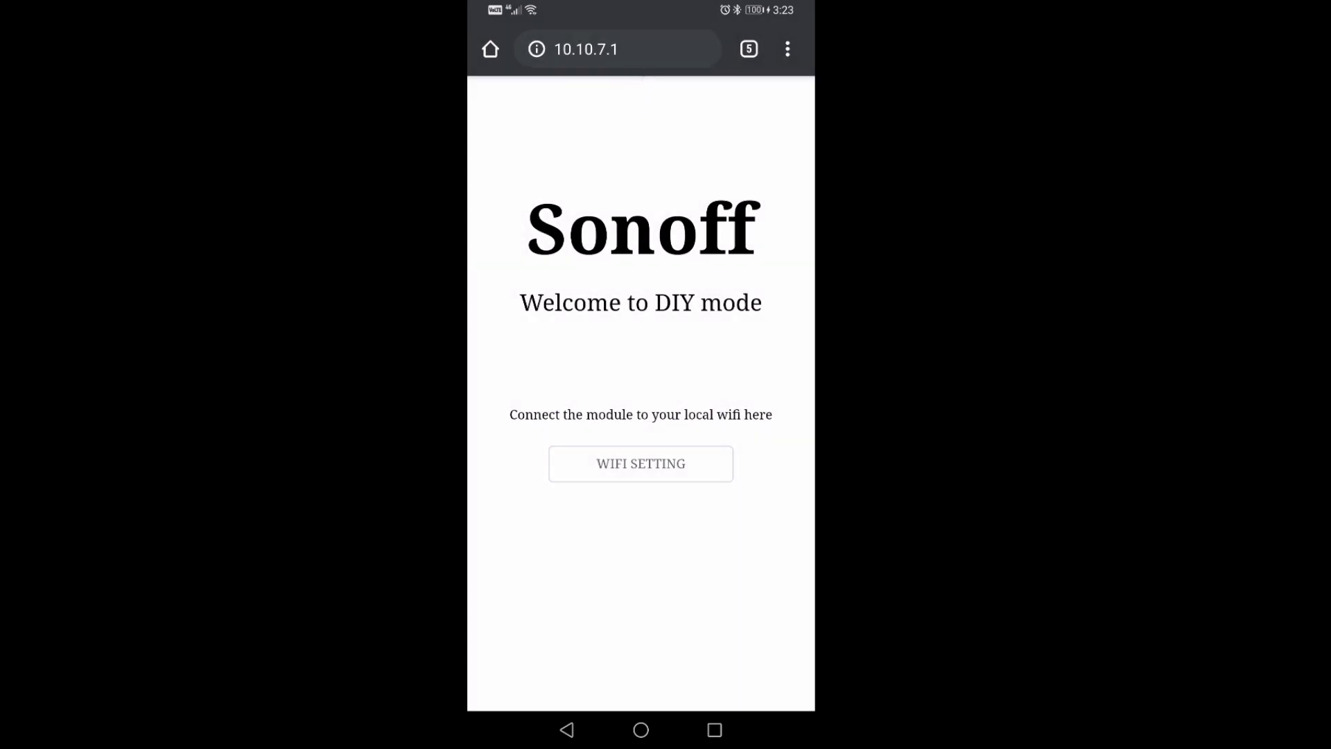
{"action": "left_click", "coordinate": [640, 463]}
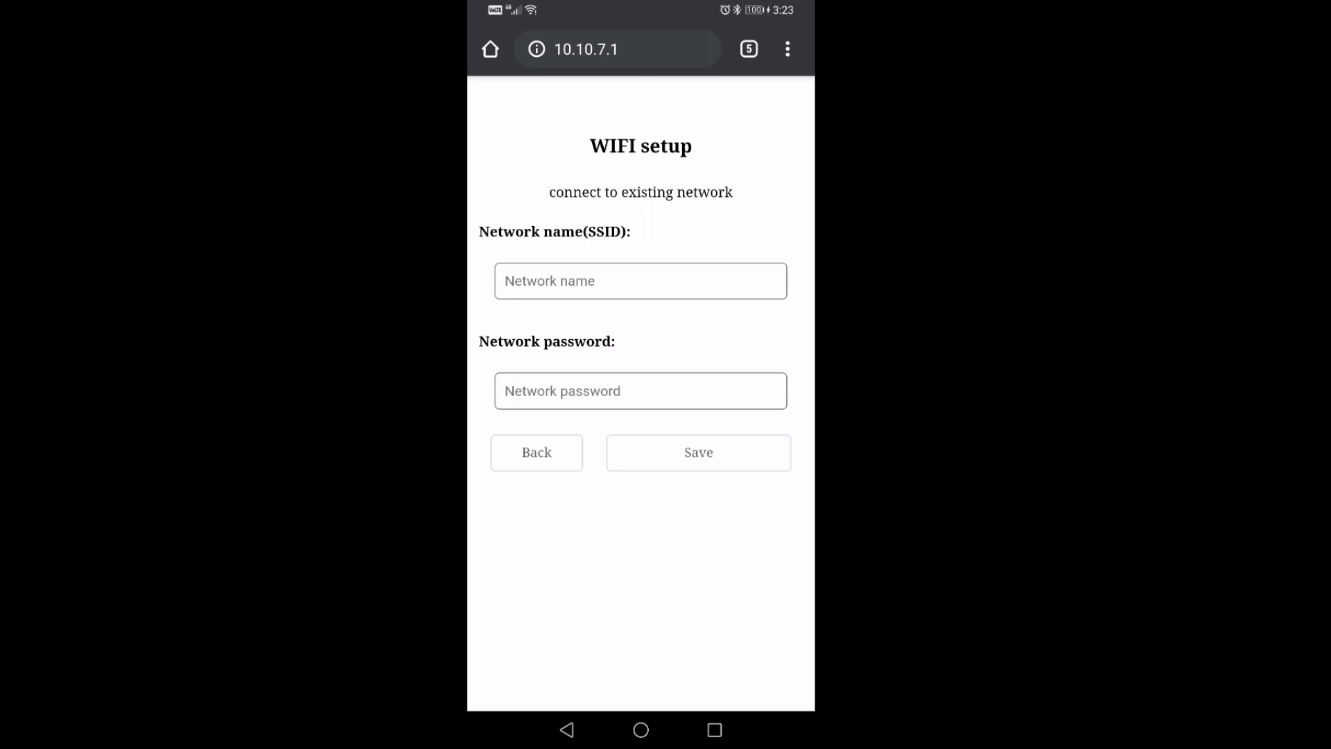
- Enter the home 2.4 GHz network name as the SSID
{"action": "left_click", "coordinate": [641, 281]}
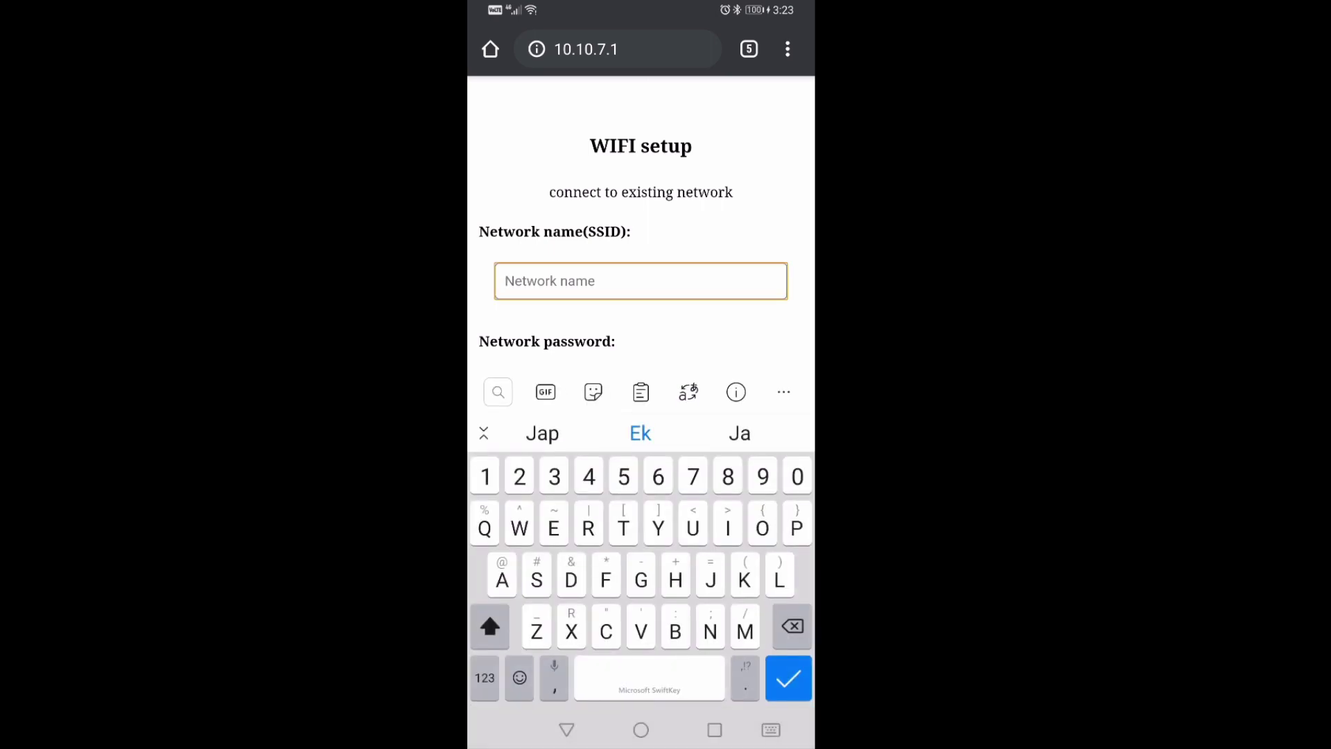
{"action": "type", "text": "Riaan"}
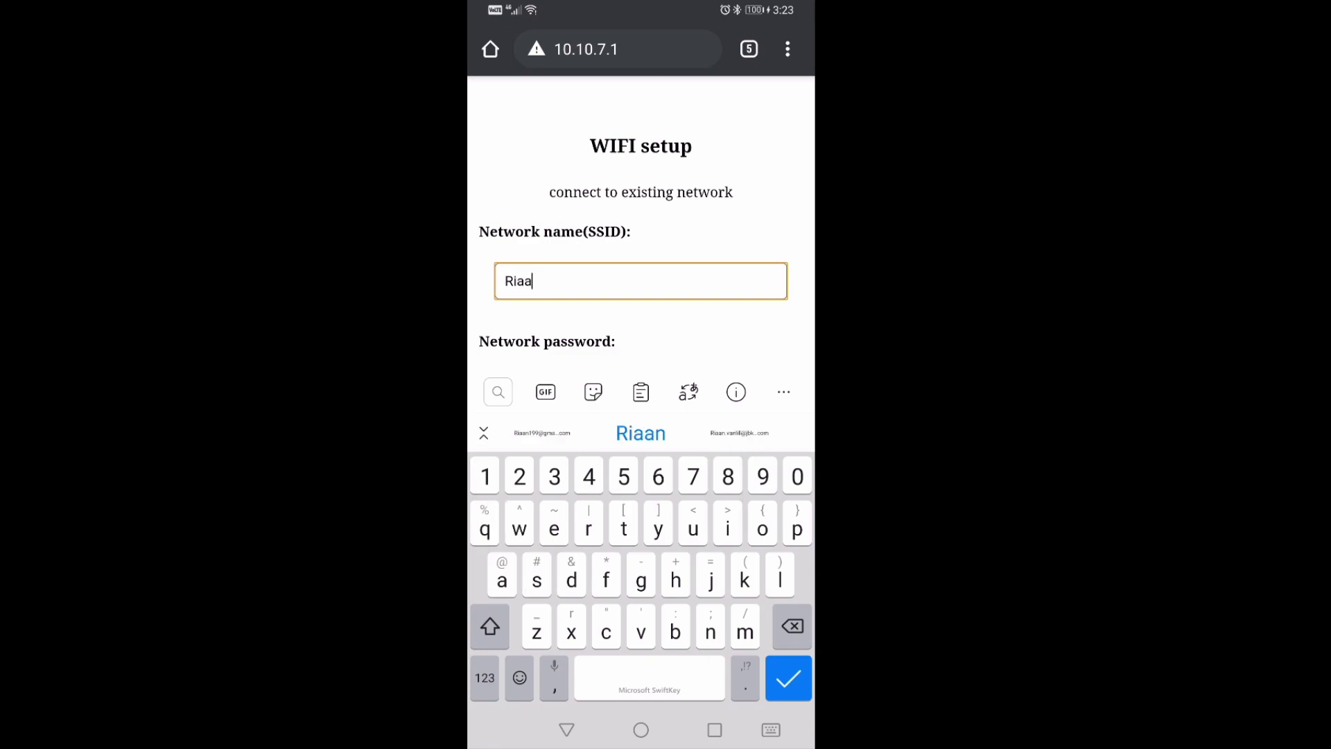
{"action": "left_click", "coordinate": [485, 678]}
{"action": "type", "text": "_"}
{"action": "left_click", "coordinate": [490, 678]}
{"action": "left_click", "coordinate": [490, 626]}
{"action": "type", "text": "Io"}
{"action": "left_click", "coordinate": [485, 677]}
{"action": "left_click", "coordinate": [485, 677]}
{"action": "left_click", "coordinate": [491, 626]}
{"action": "type", "text": "T"}
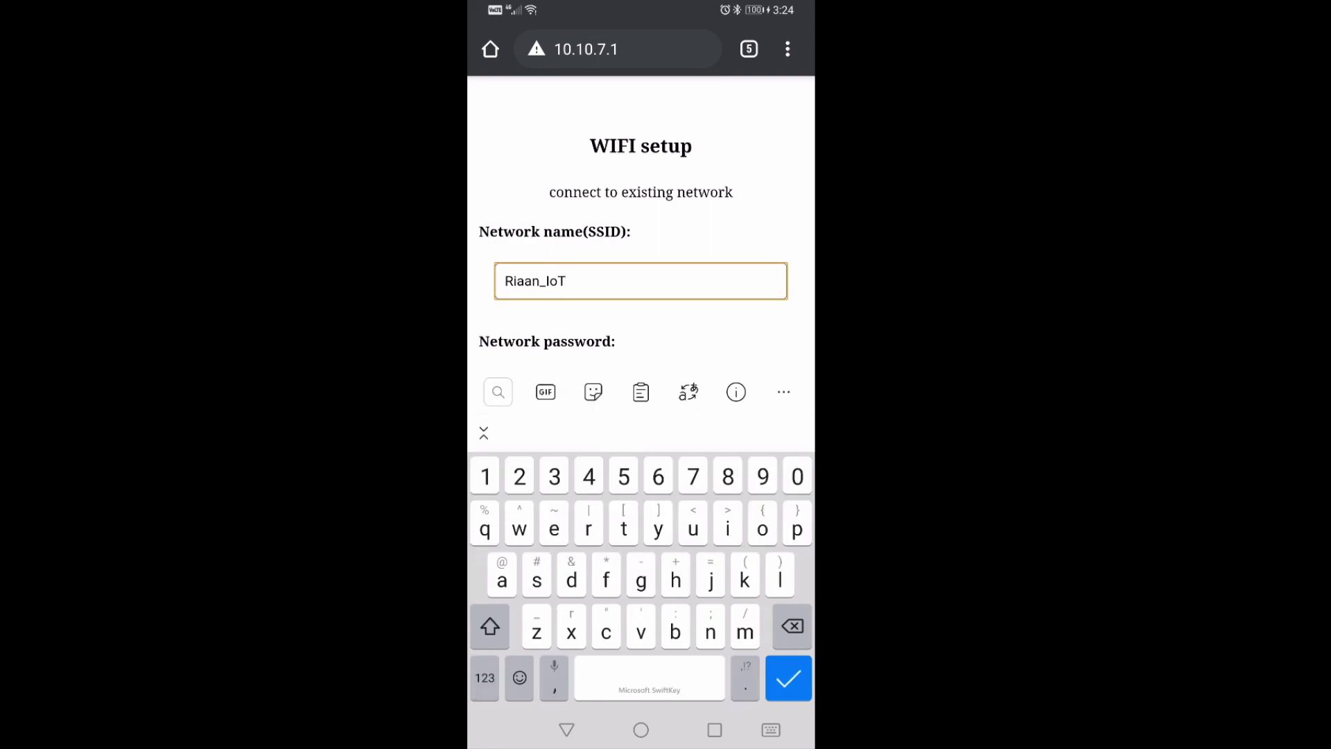
- Enter the Wi-Fi network password and save the settings to the device
{"action": "key", "text": "Return"}
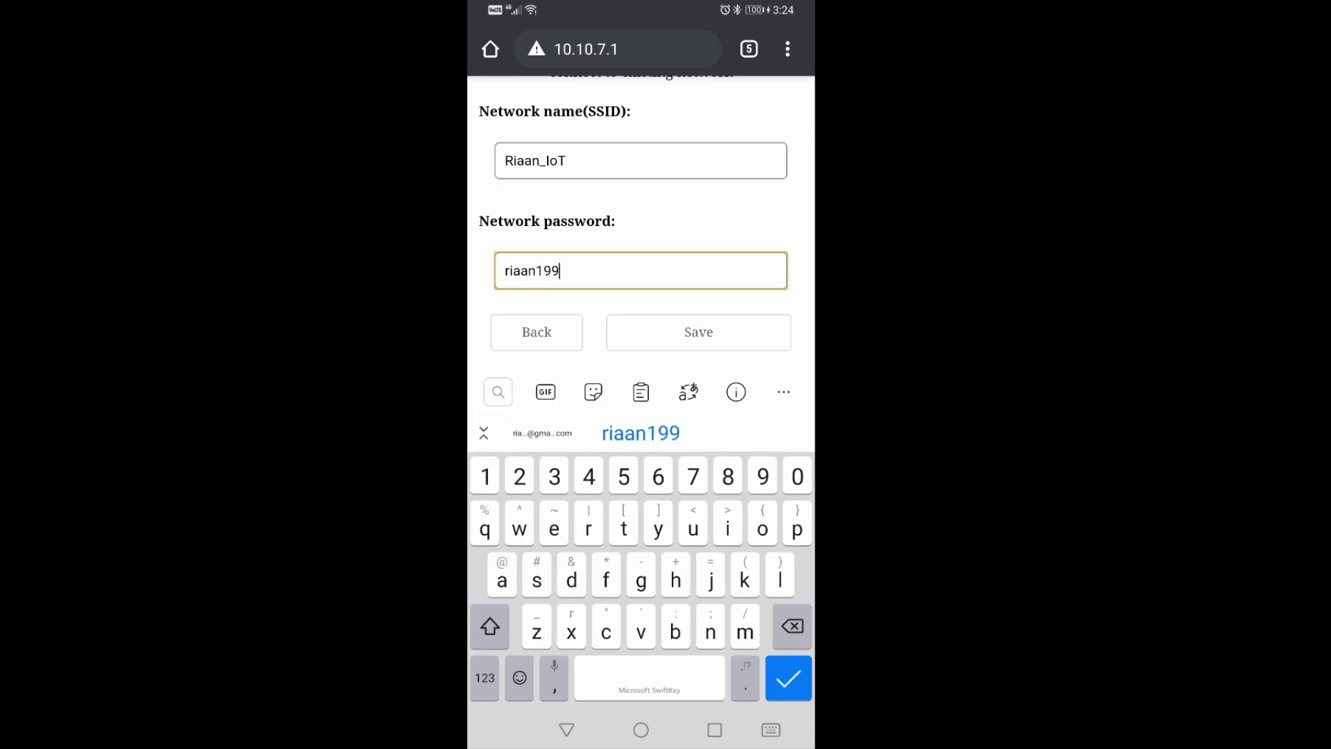
{"action": "key", "text": "Return"}
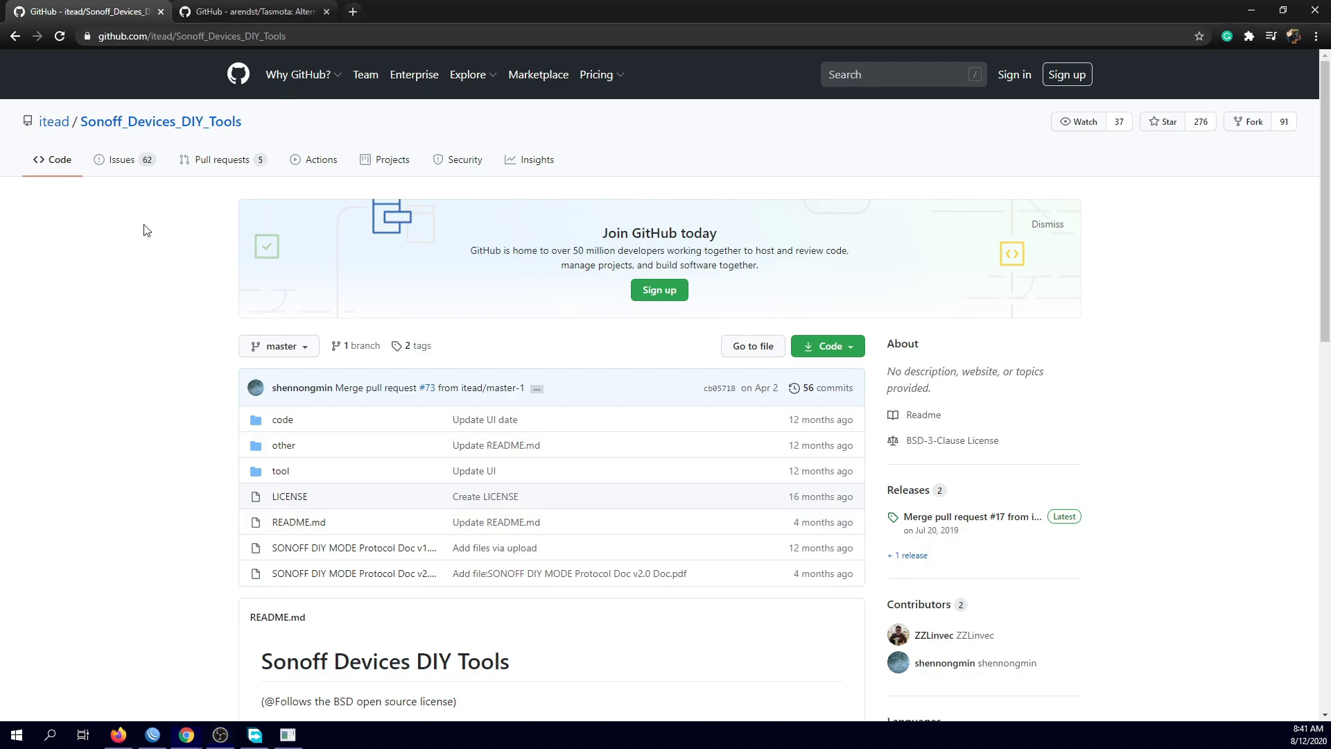
- Download tool_01DIY85(3.3.0).exe from the repository's tool folder with Free Download Manager
{"action": "left_click", "coordinate": [293, 31]}
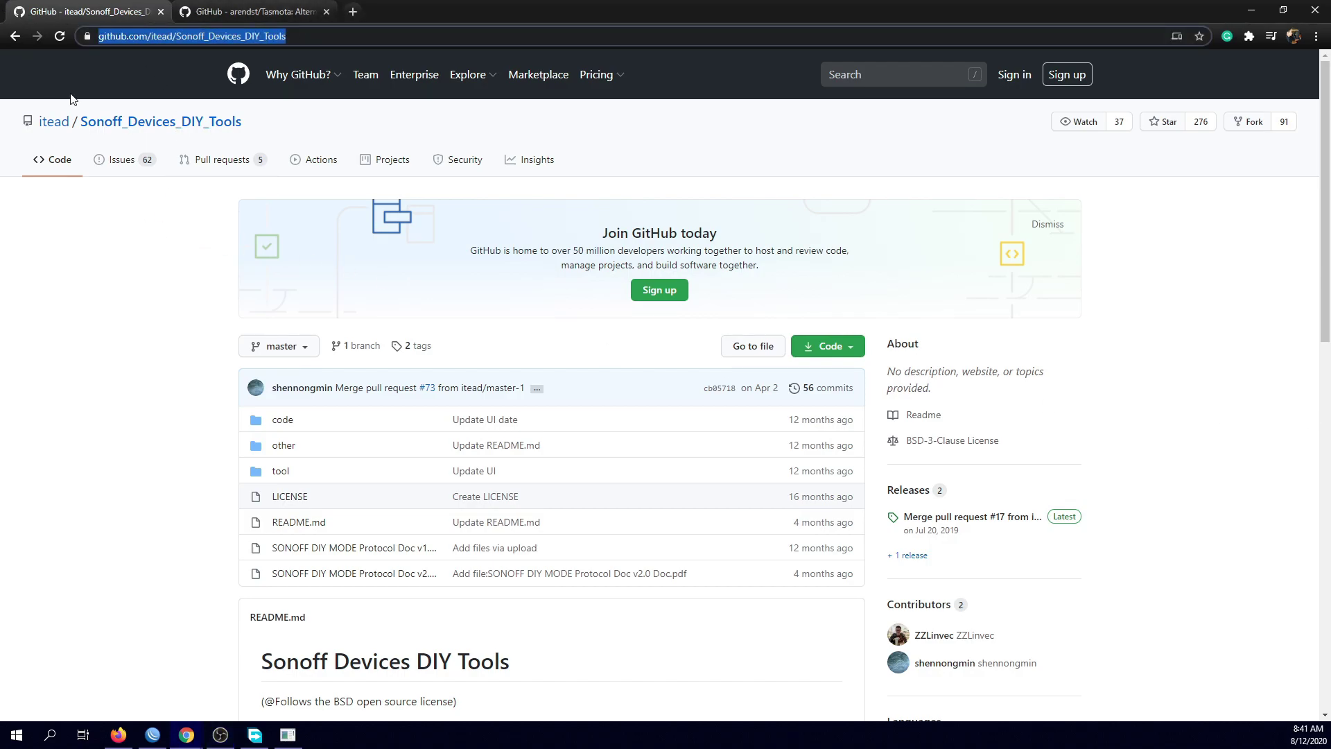
{"action": "left_click", "coordinate": [132, 278]}
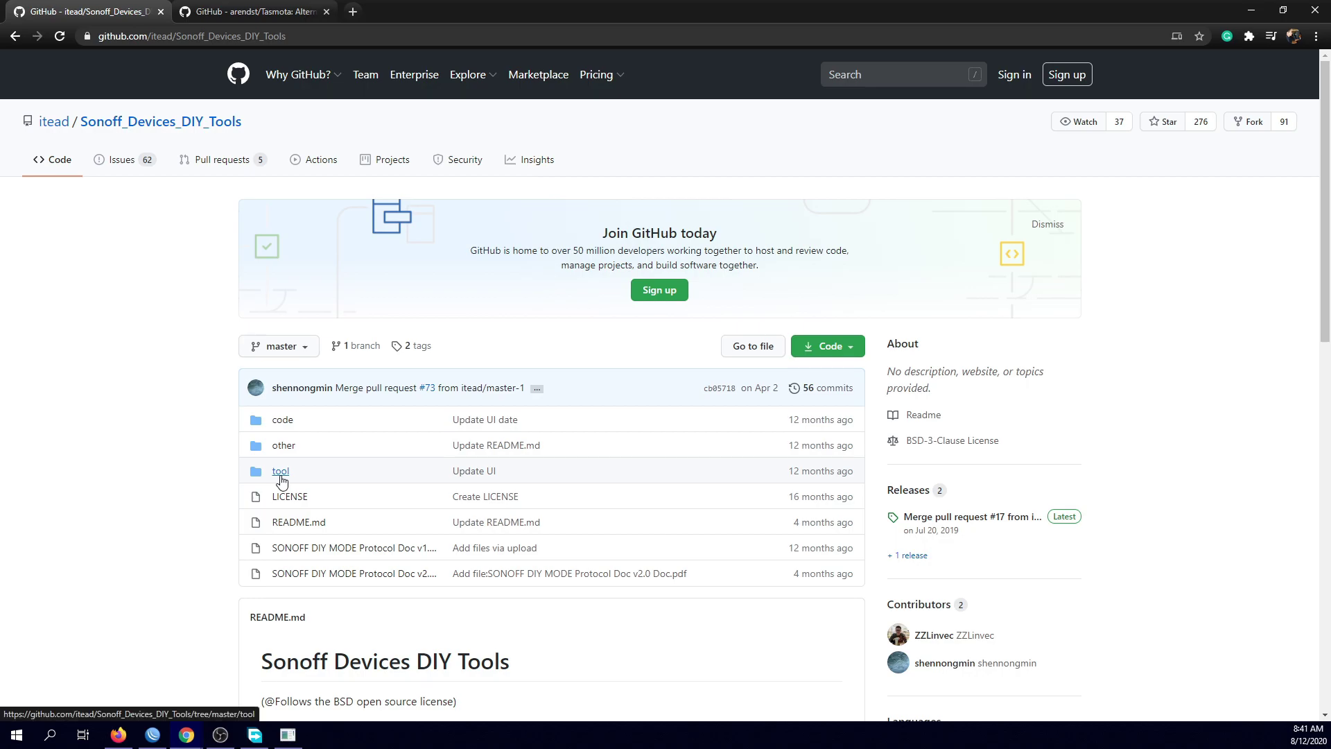
{"action": "left_click", "coordinate": [278, 472]}
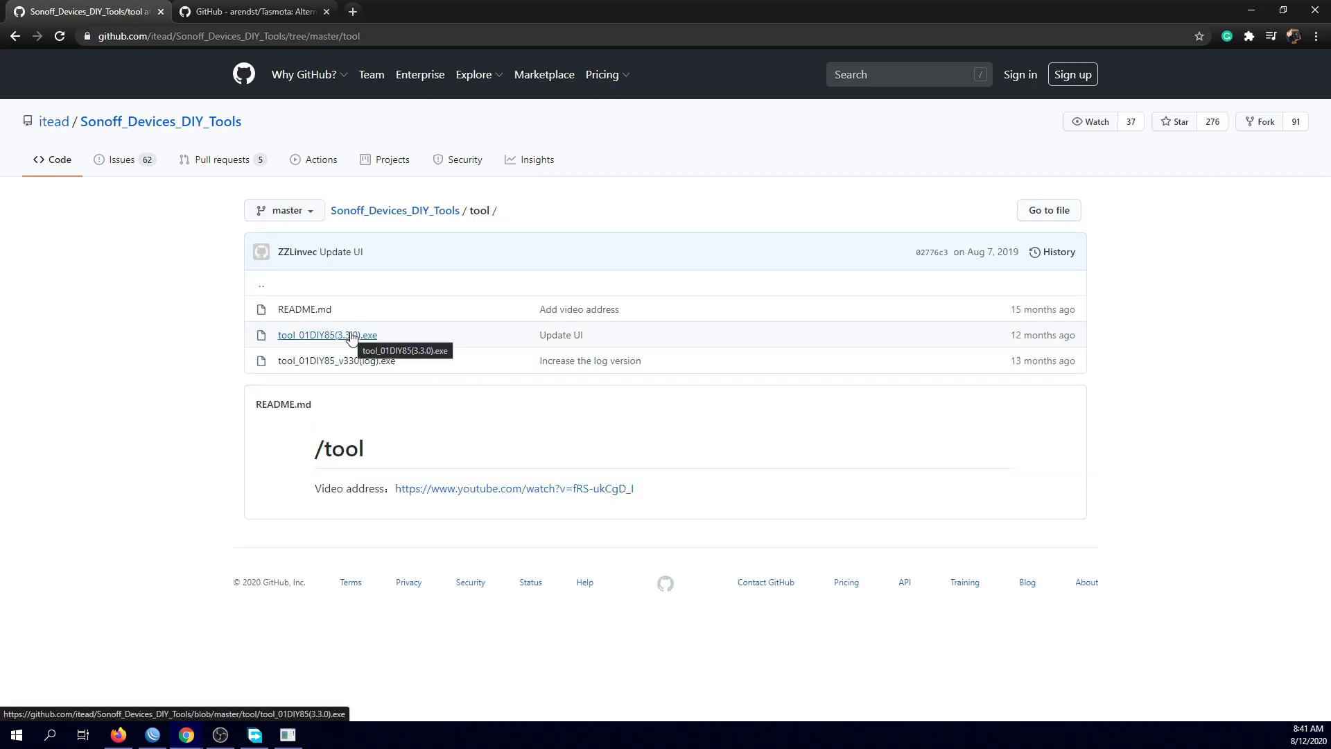
{"action": "left_click", "coordinate": [339, 336]}
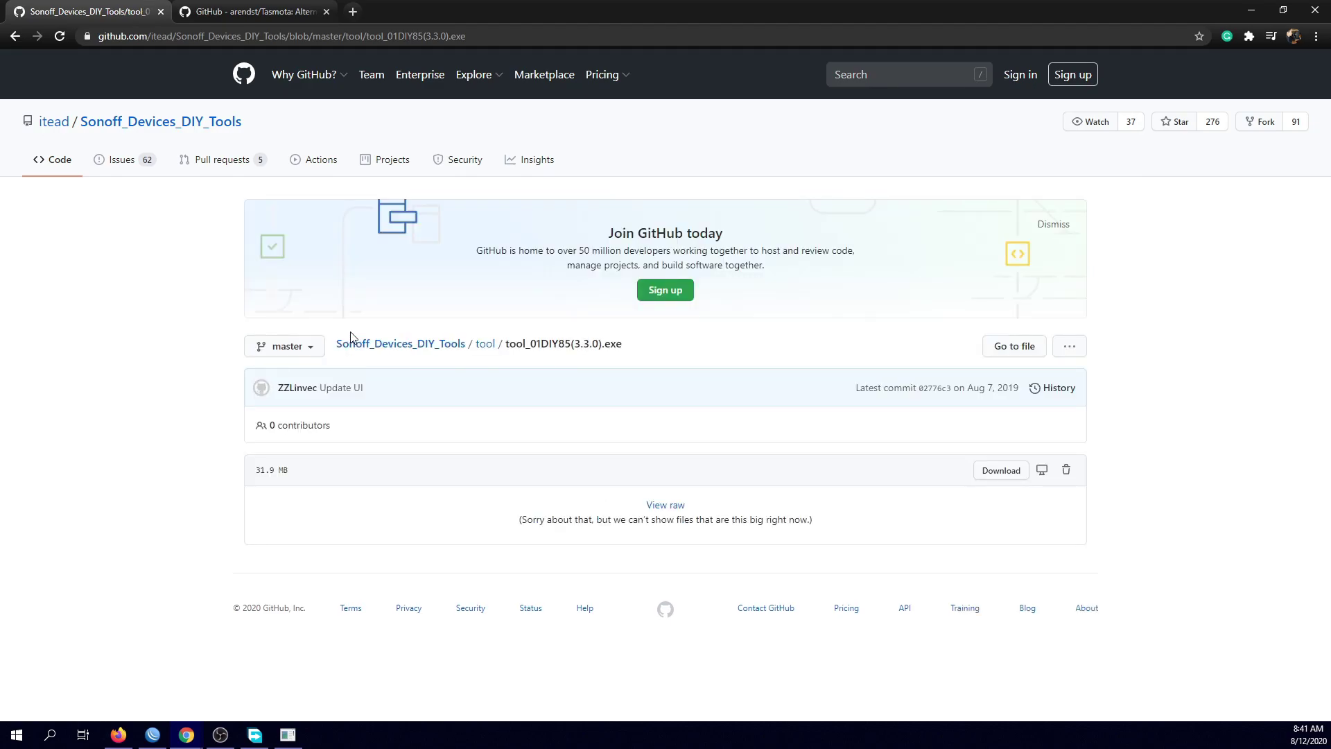
{"action": "left_click", "coordinate": [999, 477]}
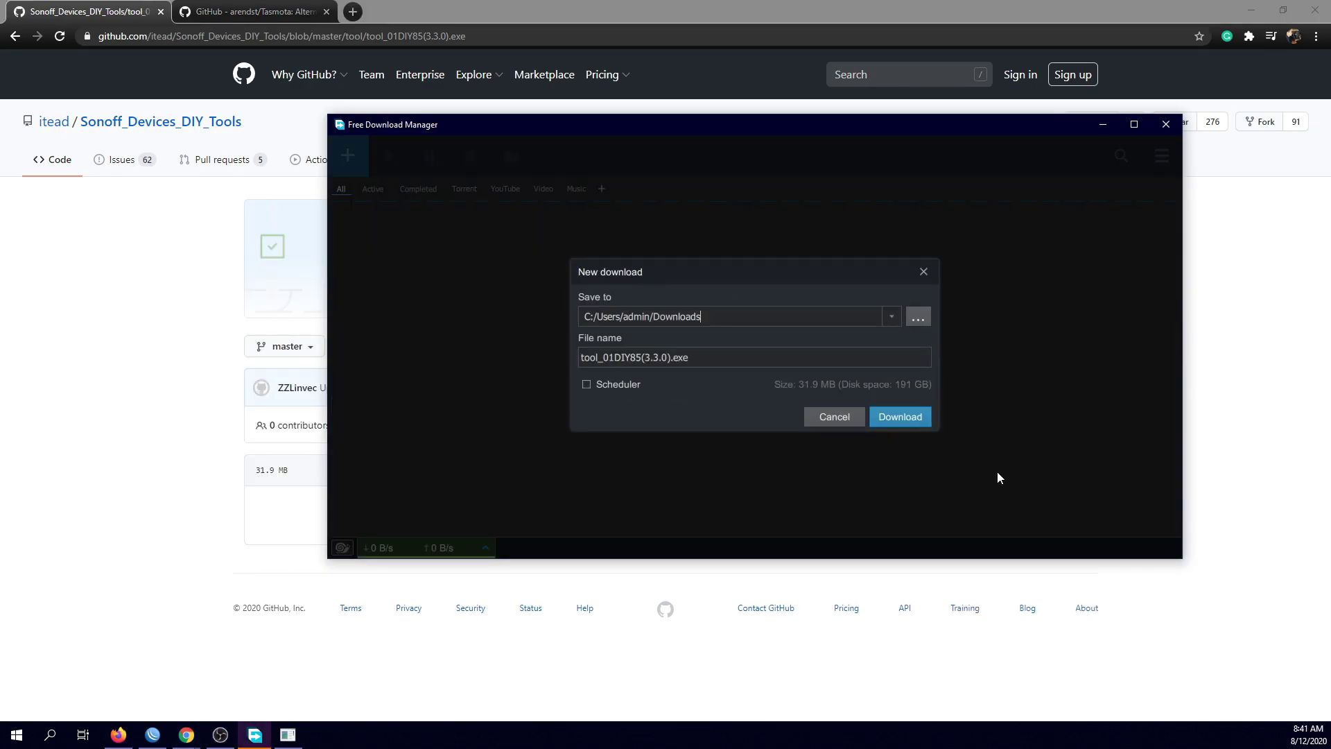
{"action": "left_click", "coordinate": [882, 418]}
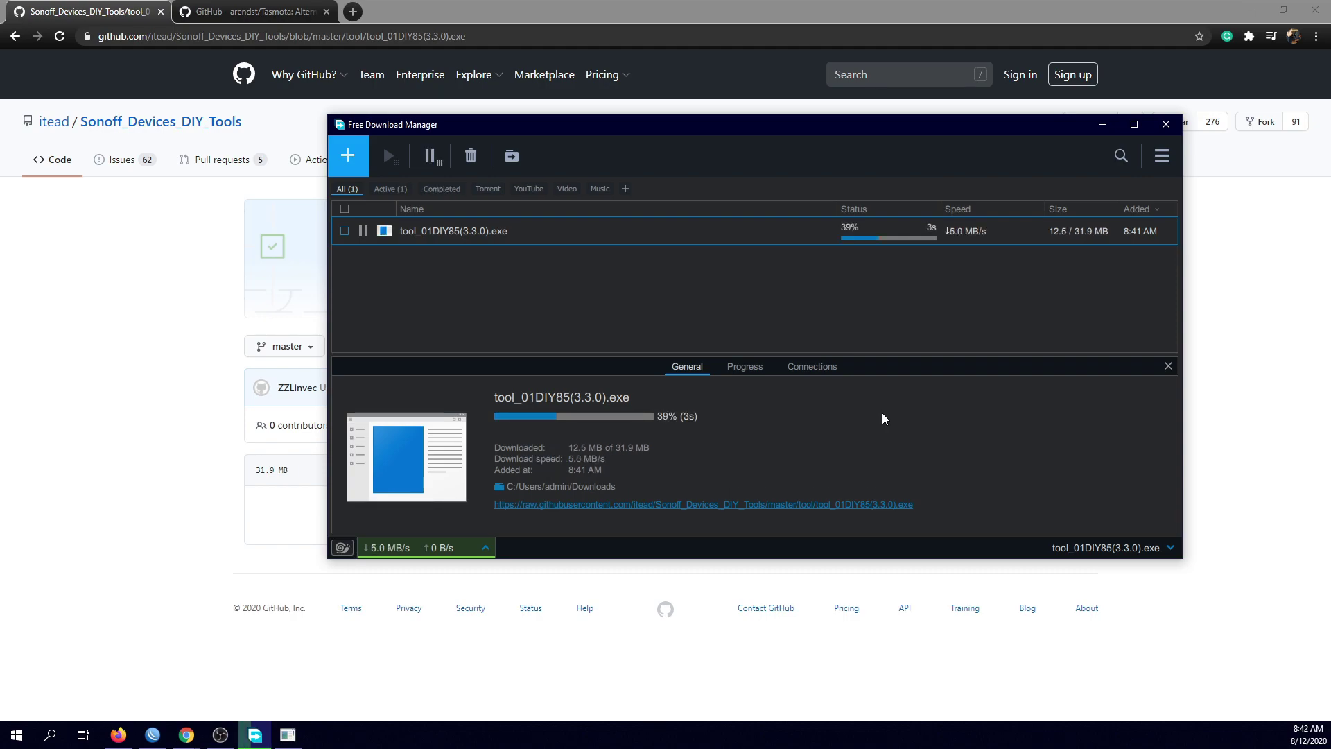
{"action": "left_click", "coordinate": [187, 358]}
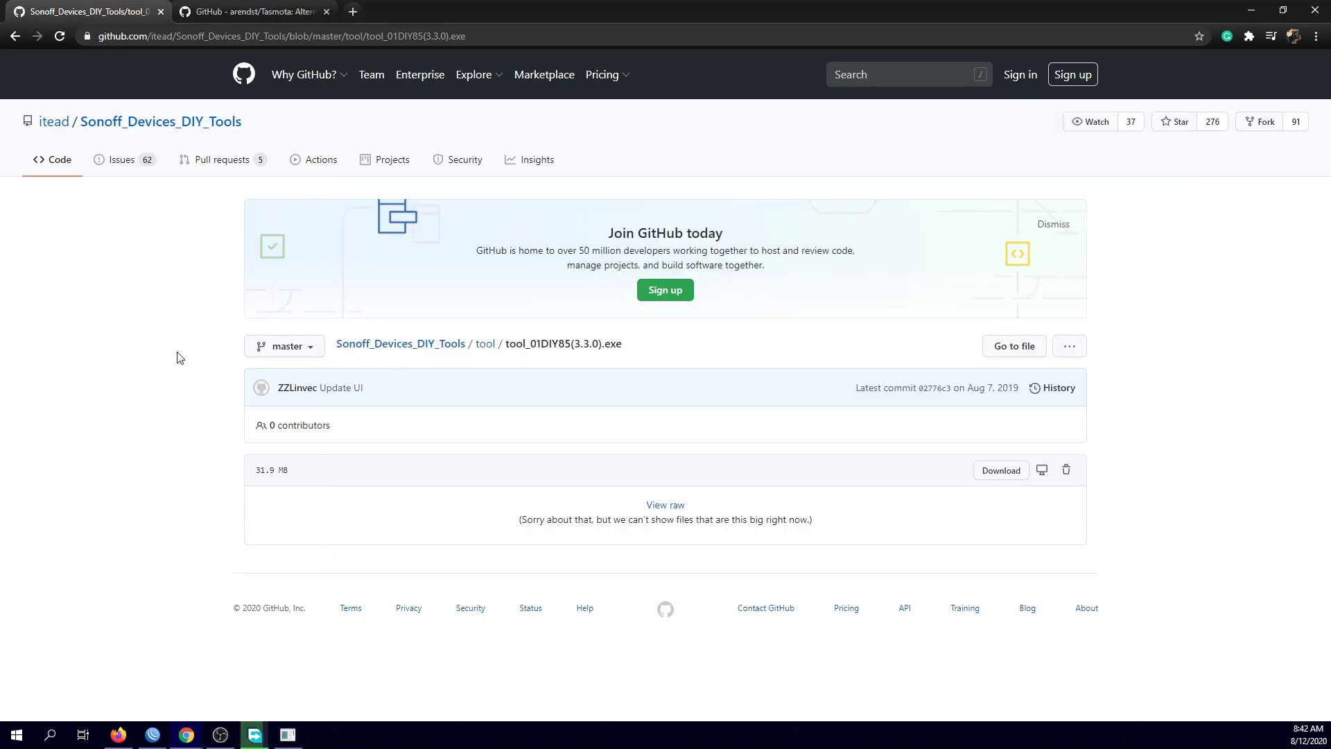
- Go to the Tasmota repository and follow the README's release webpage link
{"action": "left_click", "coordinate": [232, 14]}
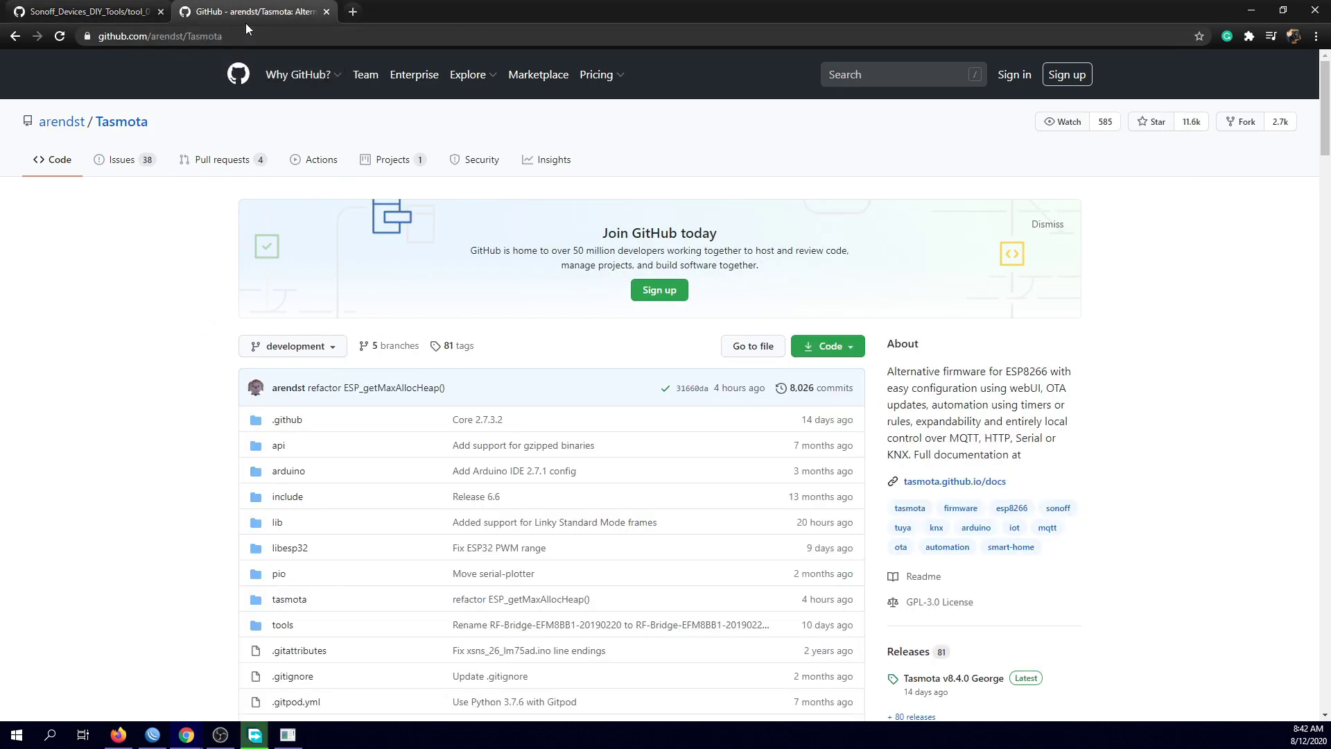
{"action": "scroll", "coordinate": [312, 543], "scroll_direction": "down", "scroll_amount": 6}
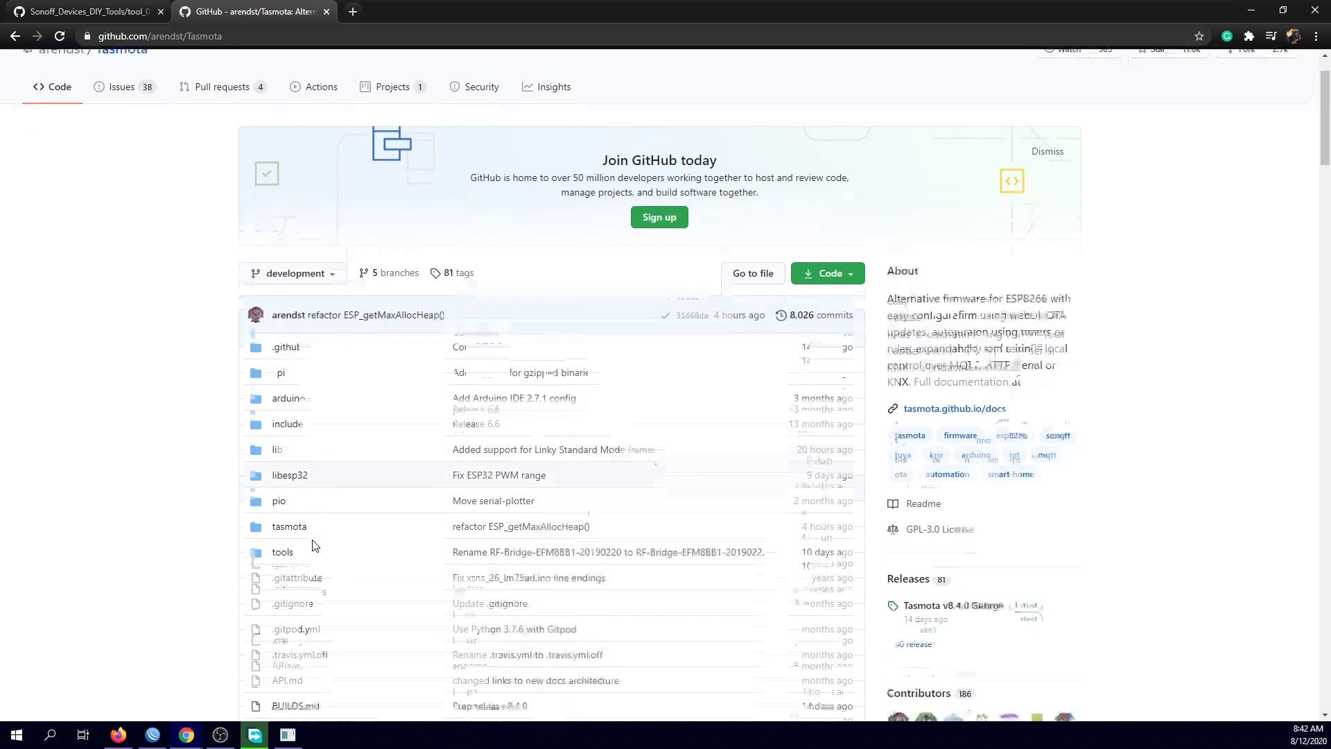
{"action": "scroll", "coordinate": [314, 545], "scroll_direction": "down", "scroll_amount": 10}
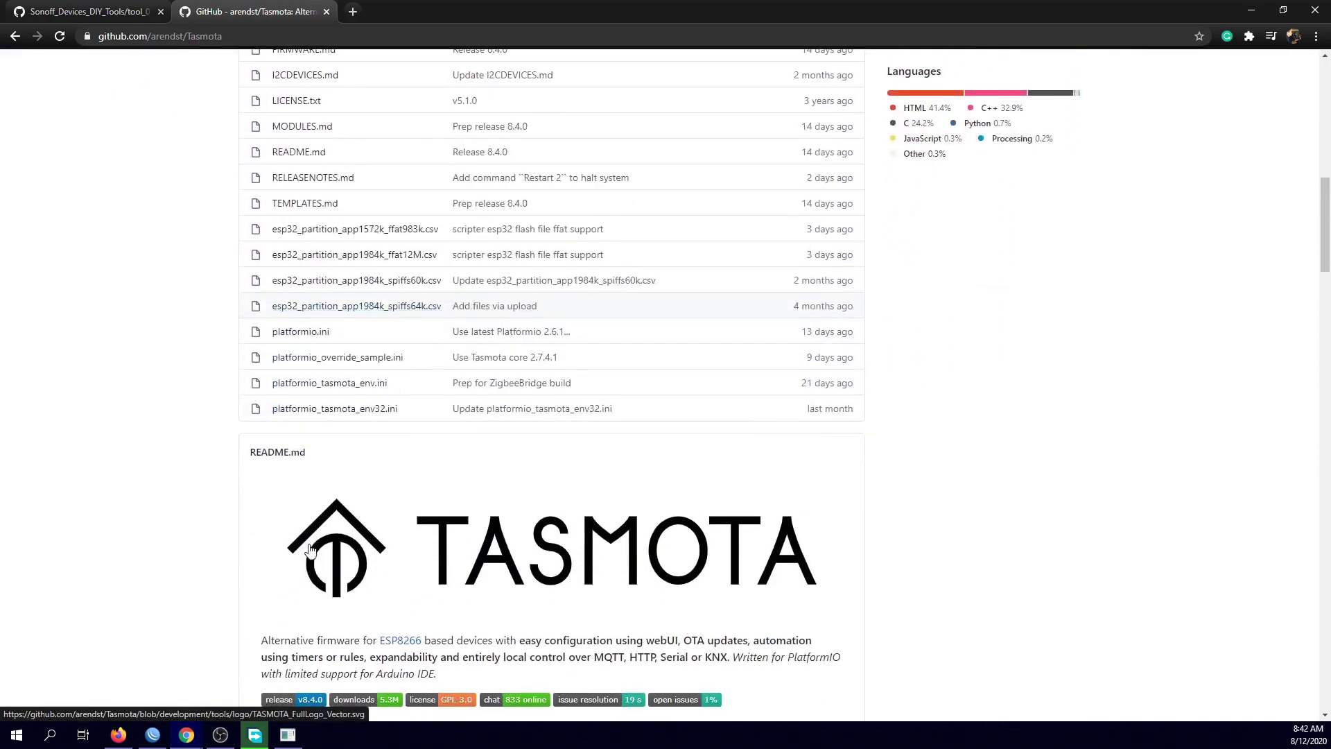
{"action": "scroll", "coordinate": [358, 499], "scroll_direction": "down", "scroll_amount": 1}
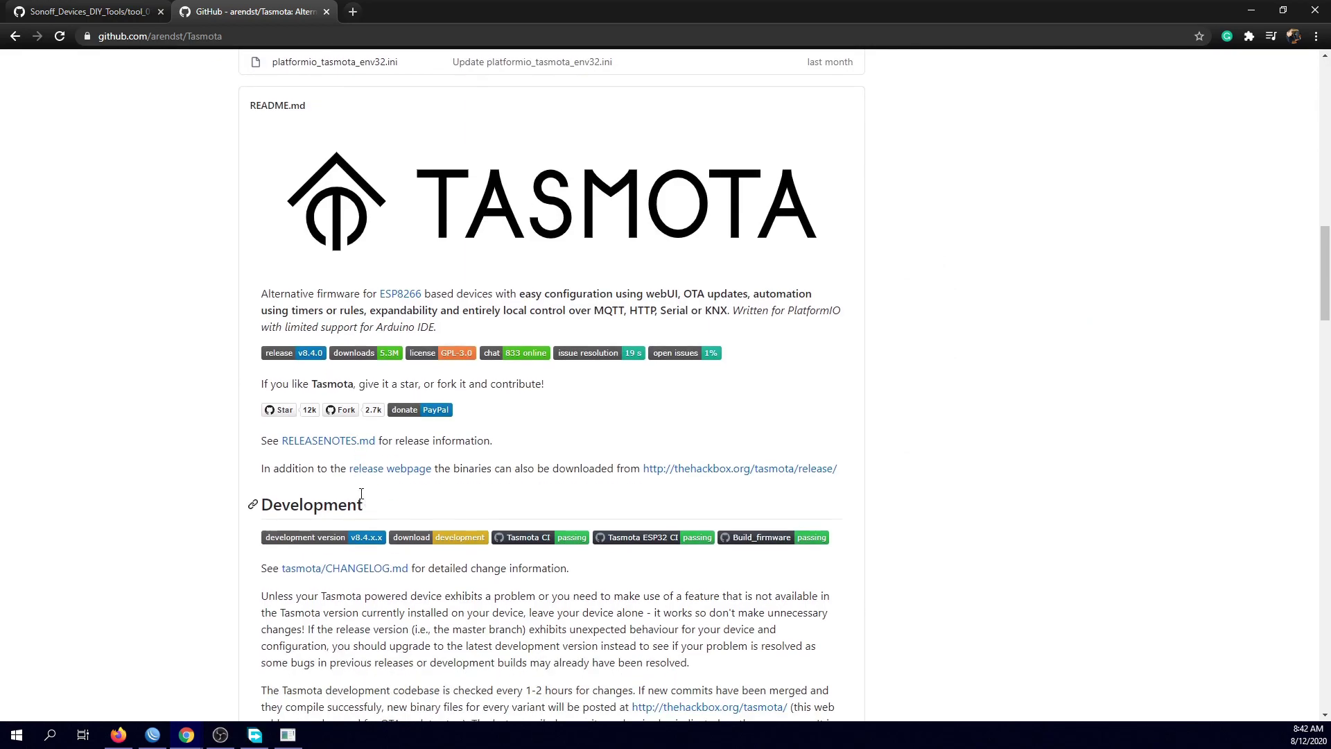
{"action": "scroll", "coordinate": [359, 495], "scroll_direction": "down", "scroll_amount": 1}
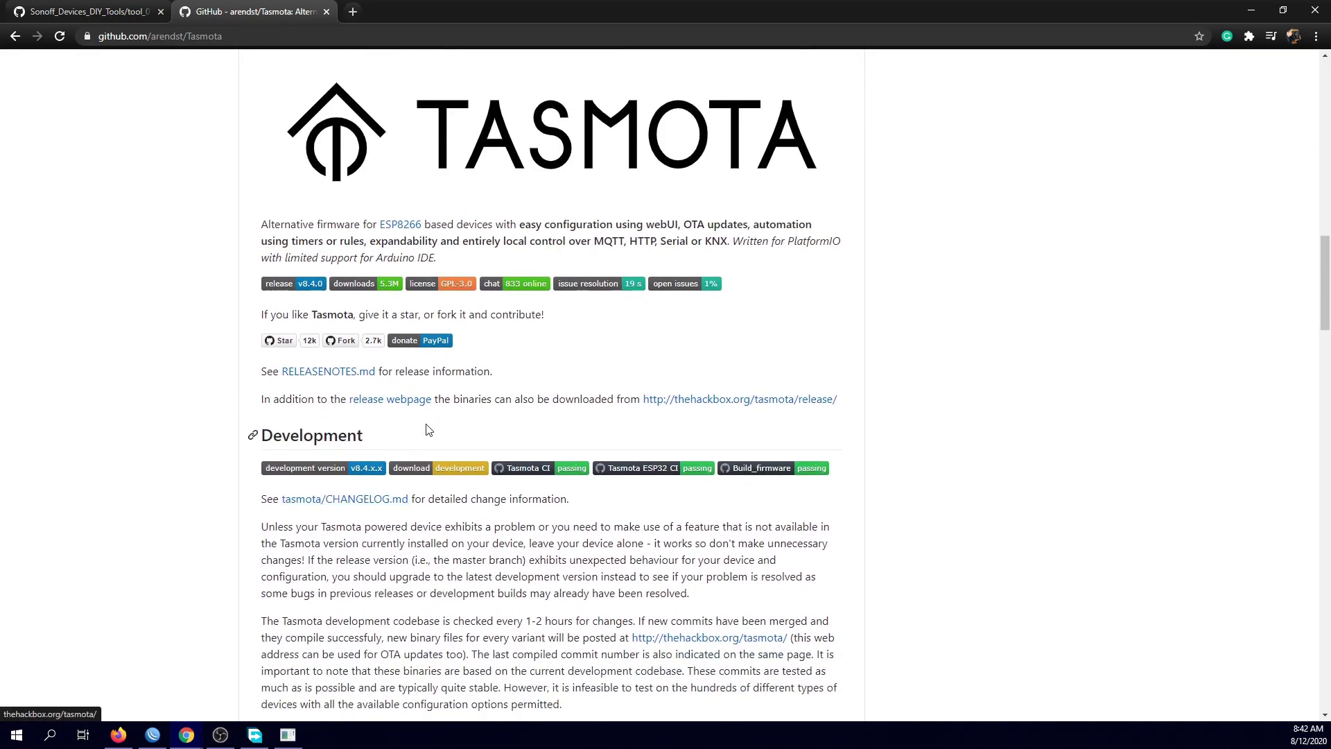
{"action": "left_click", "coordinate": [386, 403]}
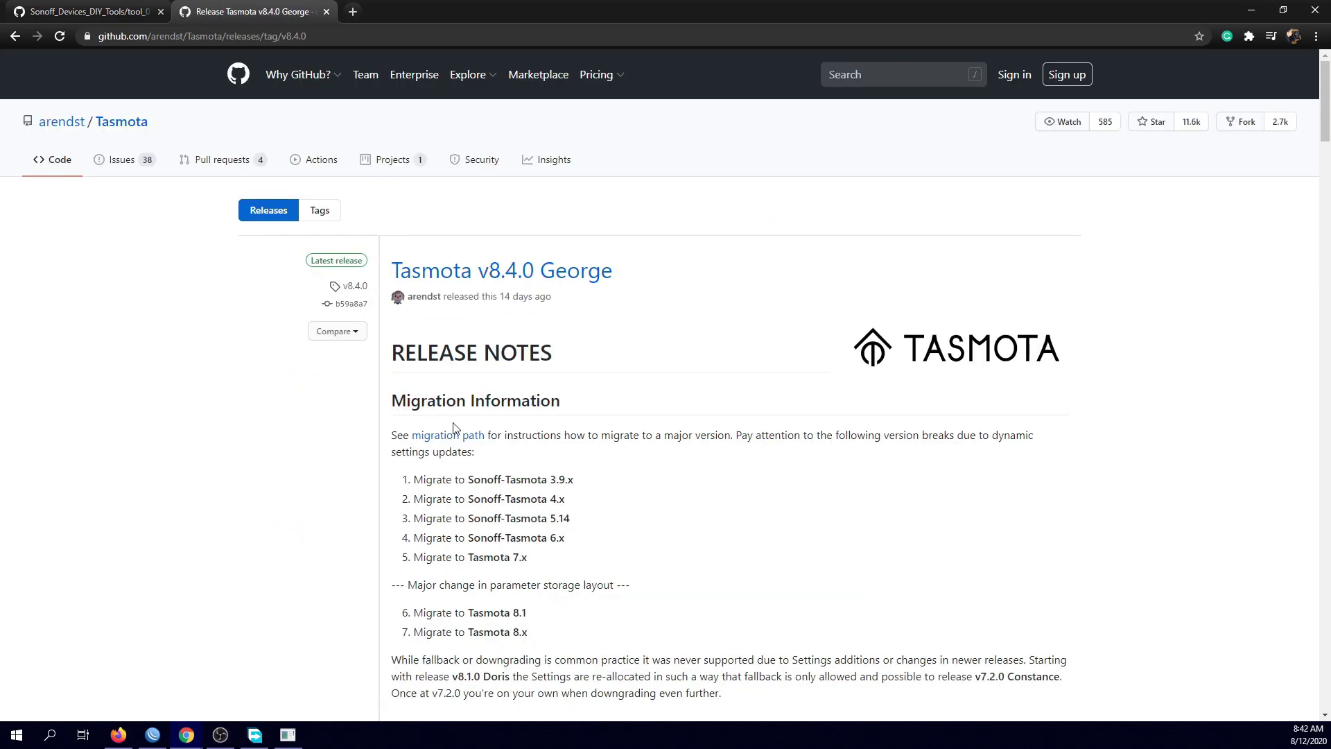
- Scroll the v8.4.0 release page to its Assets list of firmware files
{"action": "scroll", "coordinate": [461, 437], "scroll_direction": "down", "scroll_amount": 5}
{"action": "scroll", "coordinate": [516, 493], "scroll_direction": "down", "scroll_amount": 19}
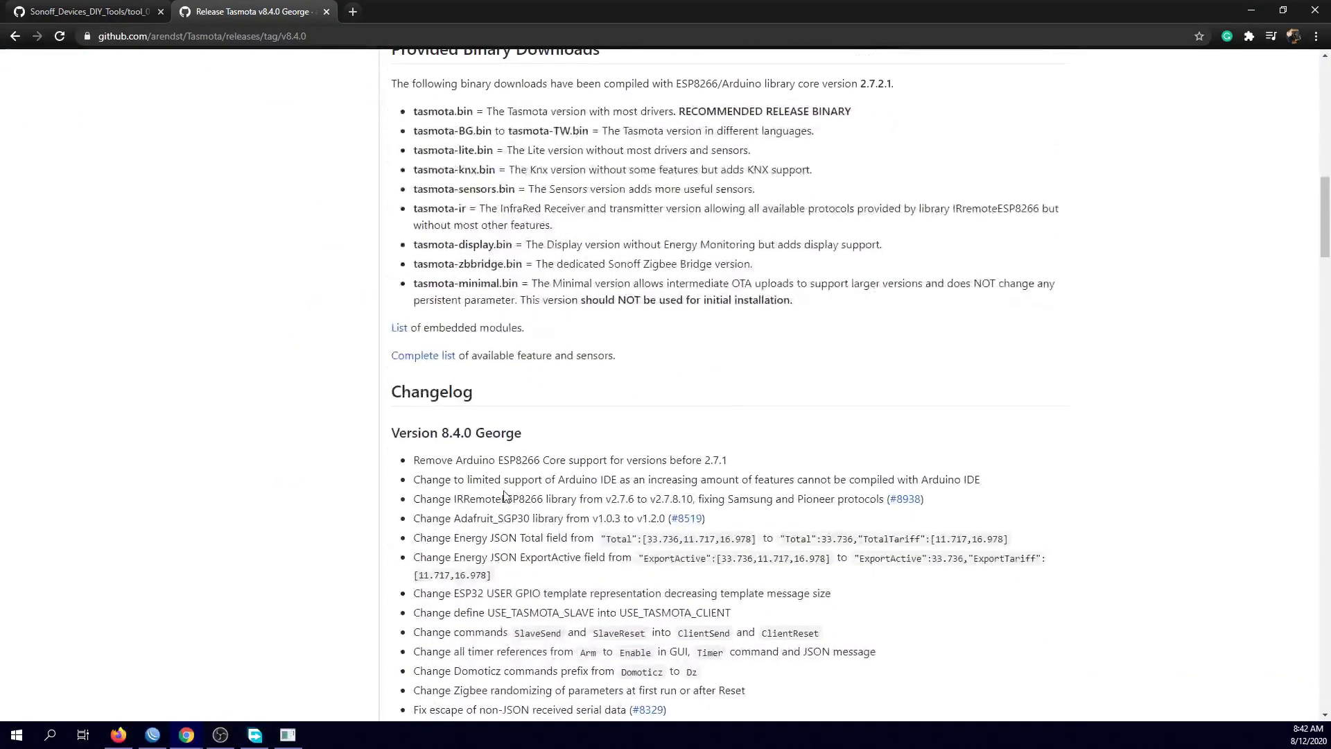
{"action": "scroll", "coordinate": [500, 498], "scroll_direction": "down", "scroll_amount": 18}
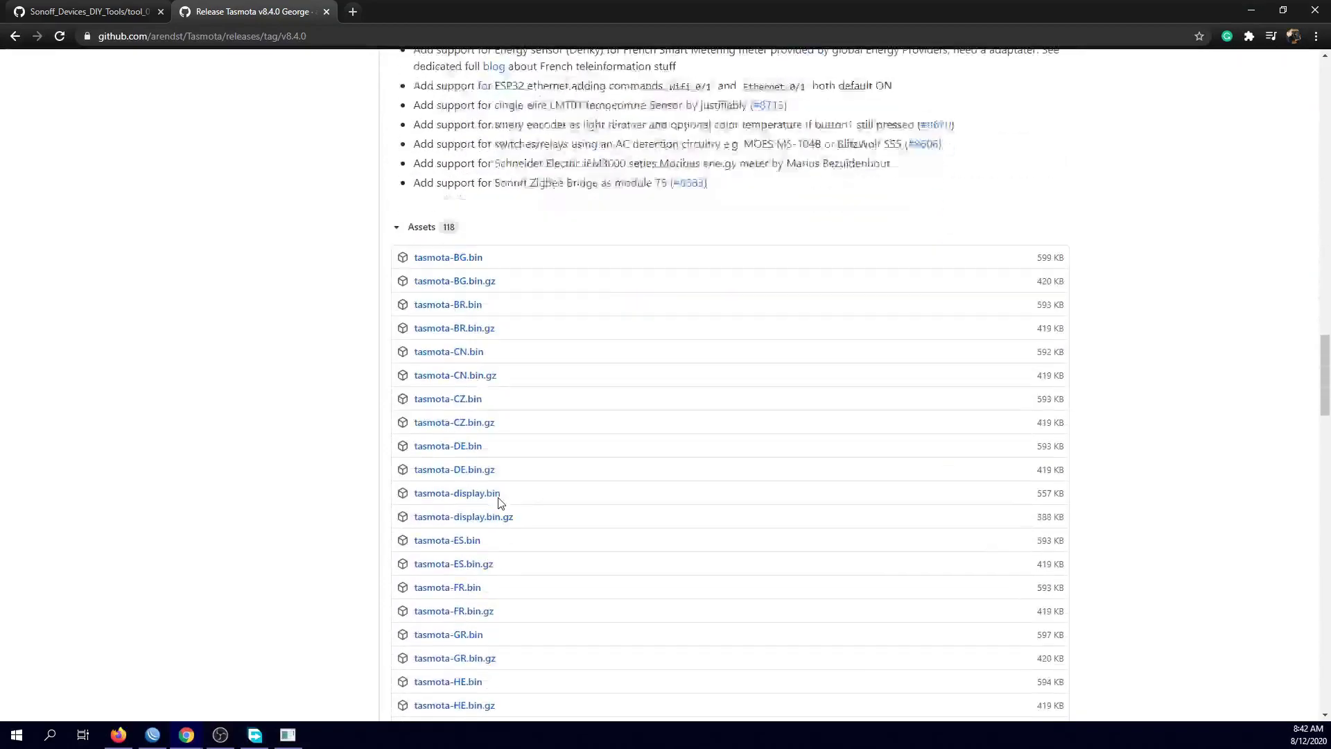
{"action": "scroll", "coordinate": [477, 520], "scroll_direction": "down", "scroll_amount": 9}
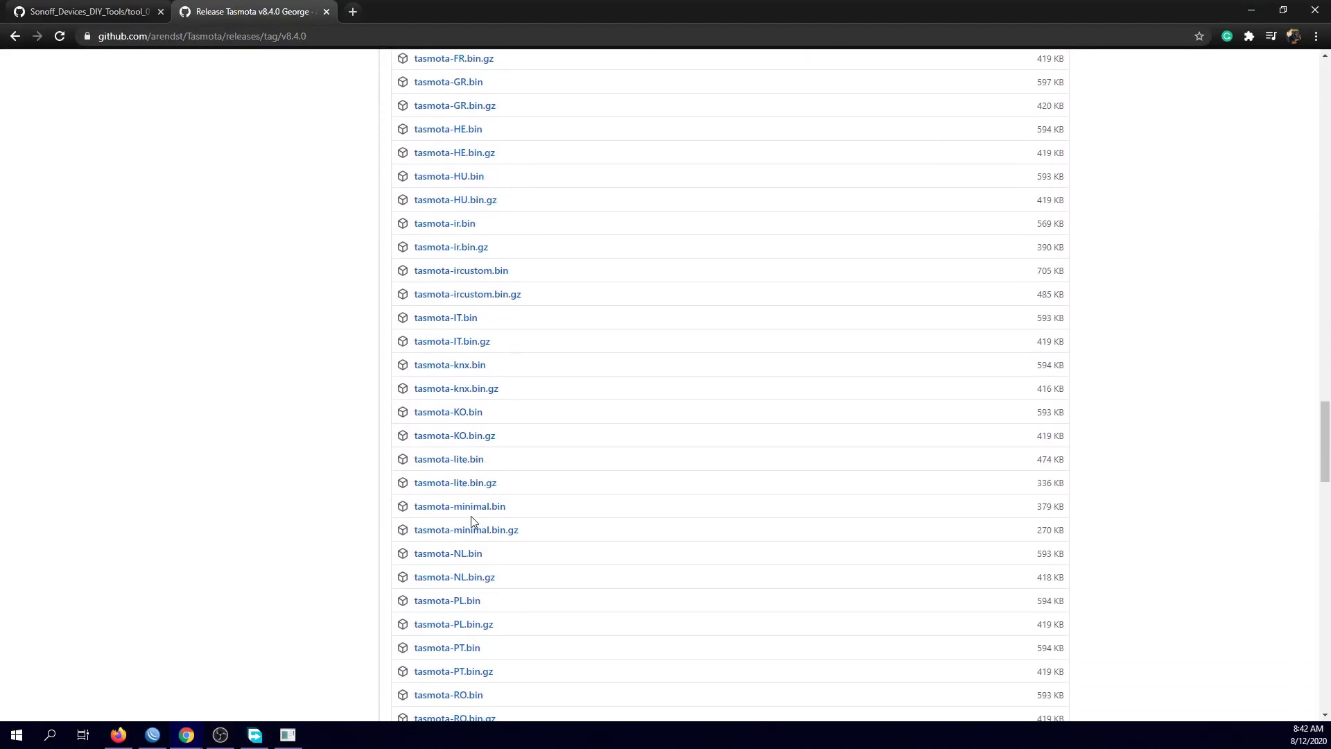
{"action": "scroll", "coordinate": [473, 520], "scroll_direction": "down", "scroll_amount": 4}
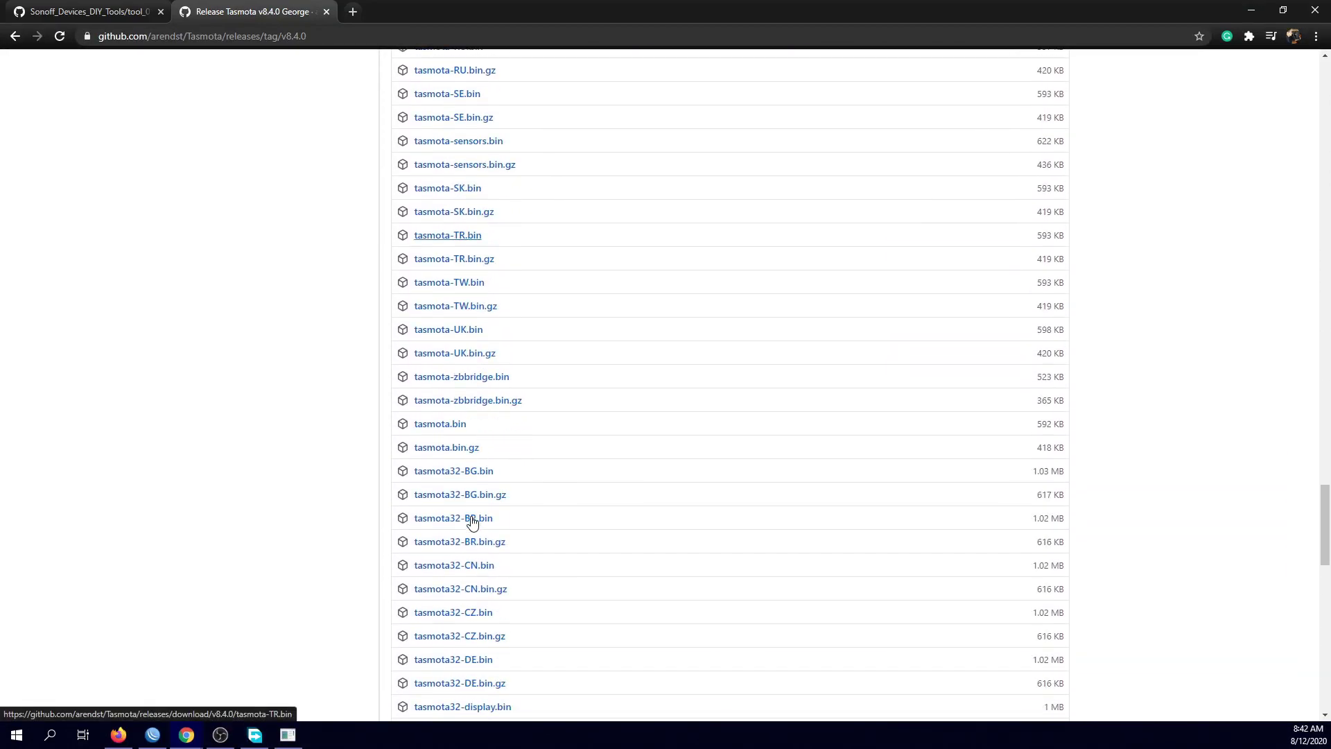
{"action": "scroll", "coordinate": [470, 521], "scroll_direction": "down", "scroll_amount": 1}
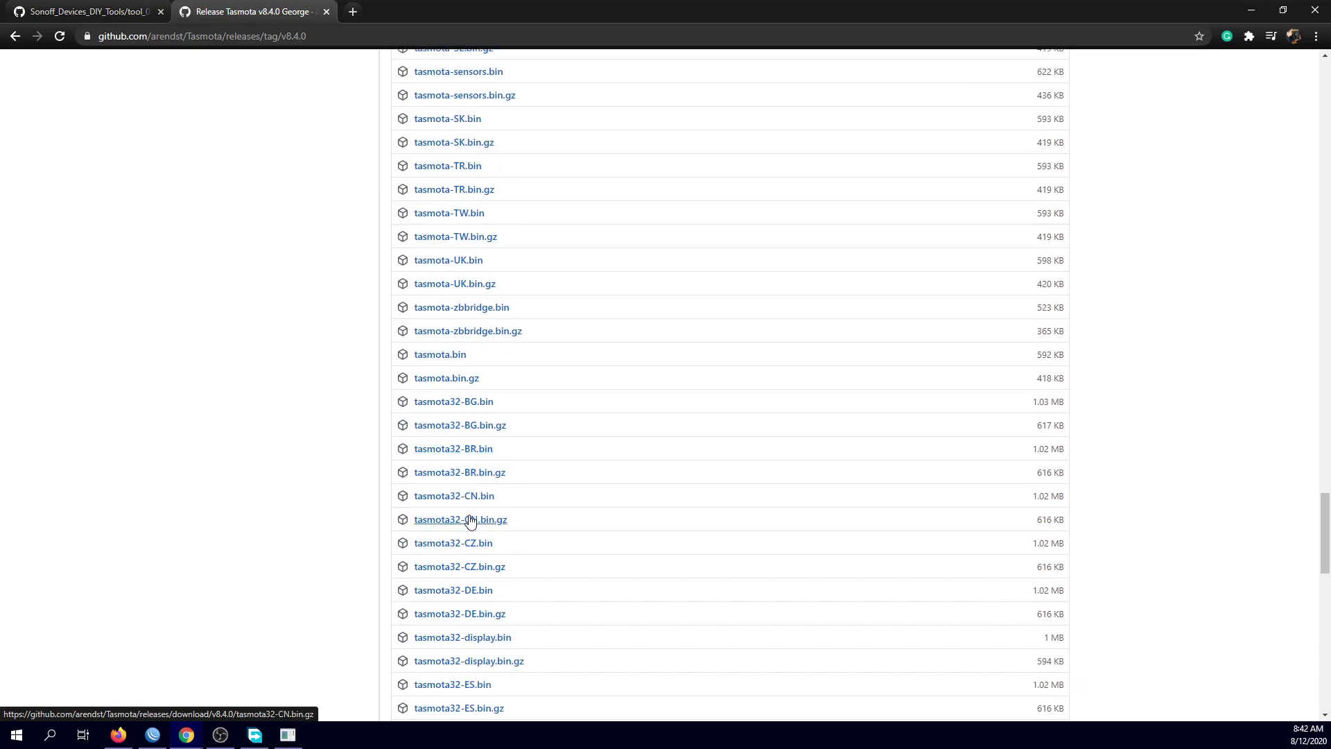
{"action": "scroll", "coordinate": [470, 520], "scroll_direction": "up", "scroll_amount": 3}
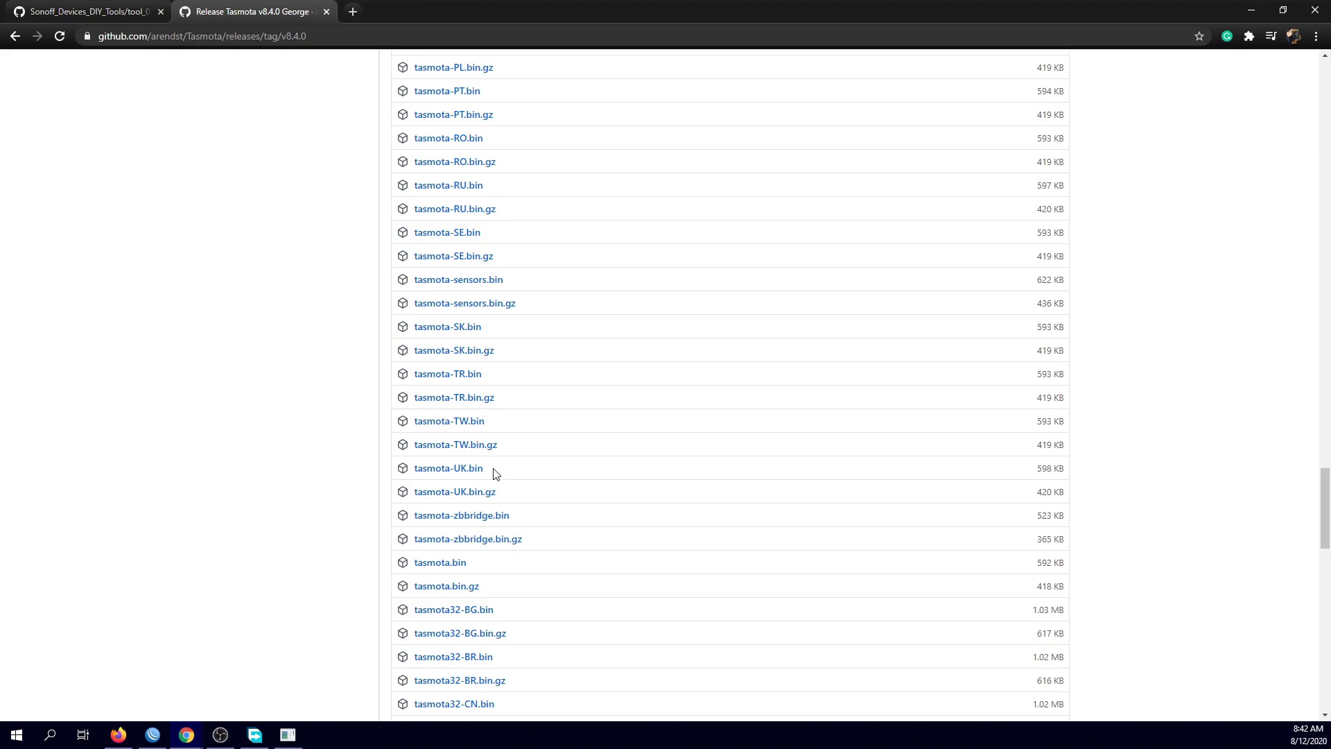
{"action": "scroll", "coordinate": [496, 473], "scroll_direction": "up", "scroll_amount": 4}
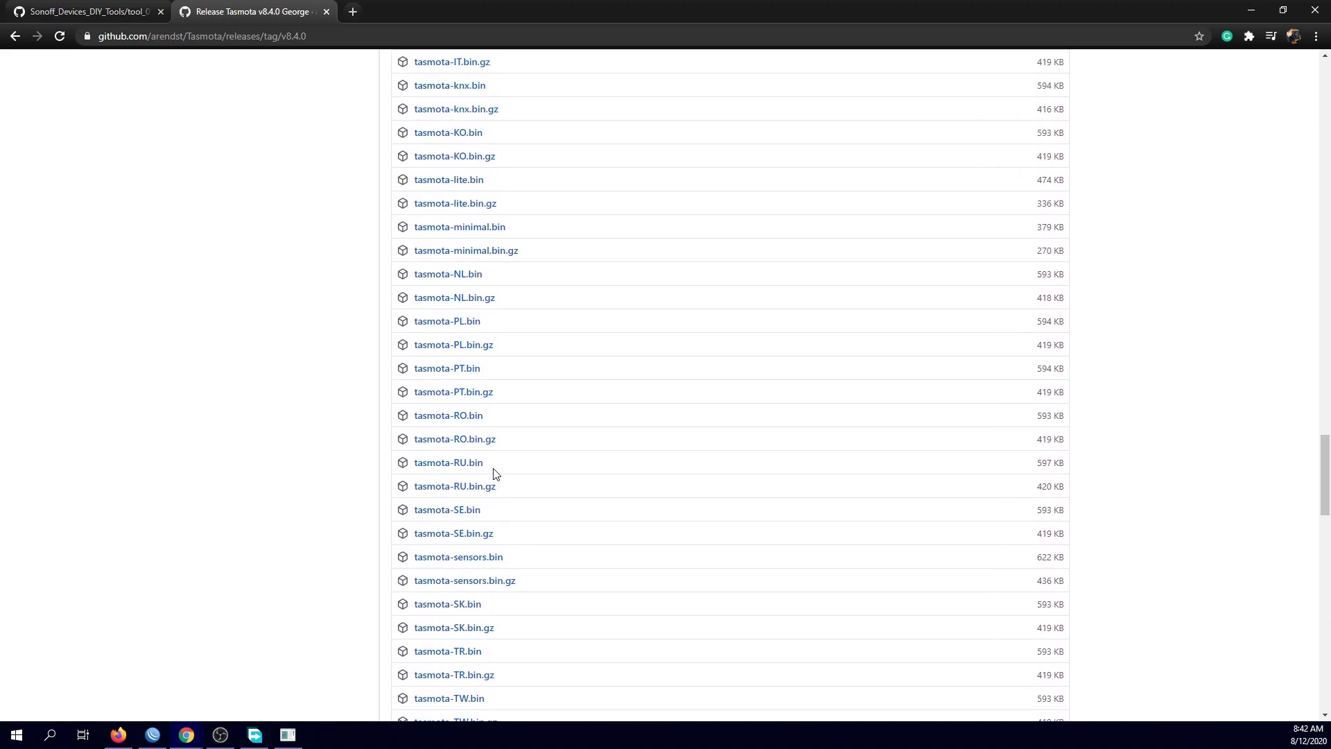
{"action": "scroll", "coordinate": [496, 473], "scroll_direction": "up", "scroll_amount": 2}
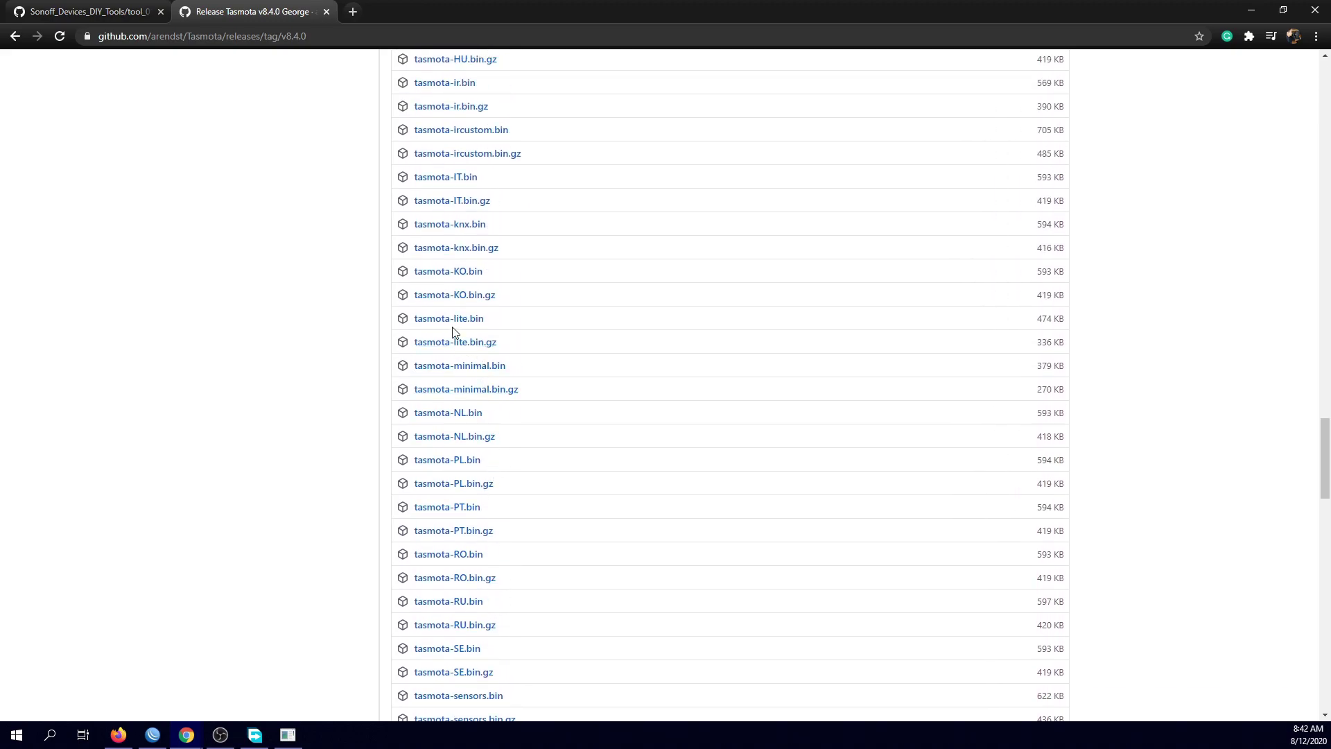
- Download tasmota-lite.bin through Free Download Manager, then launch the DIY mode tool
{"action": "left_click", "coordinate": [444, 322]}
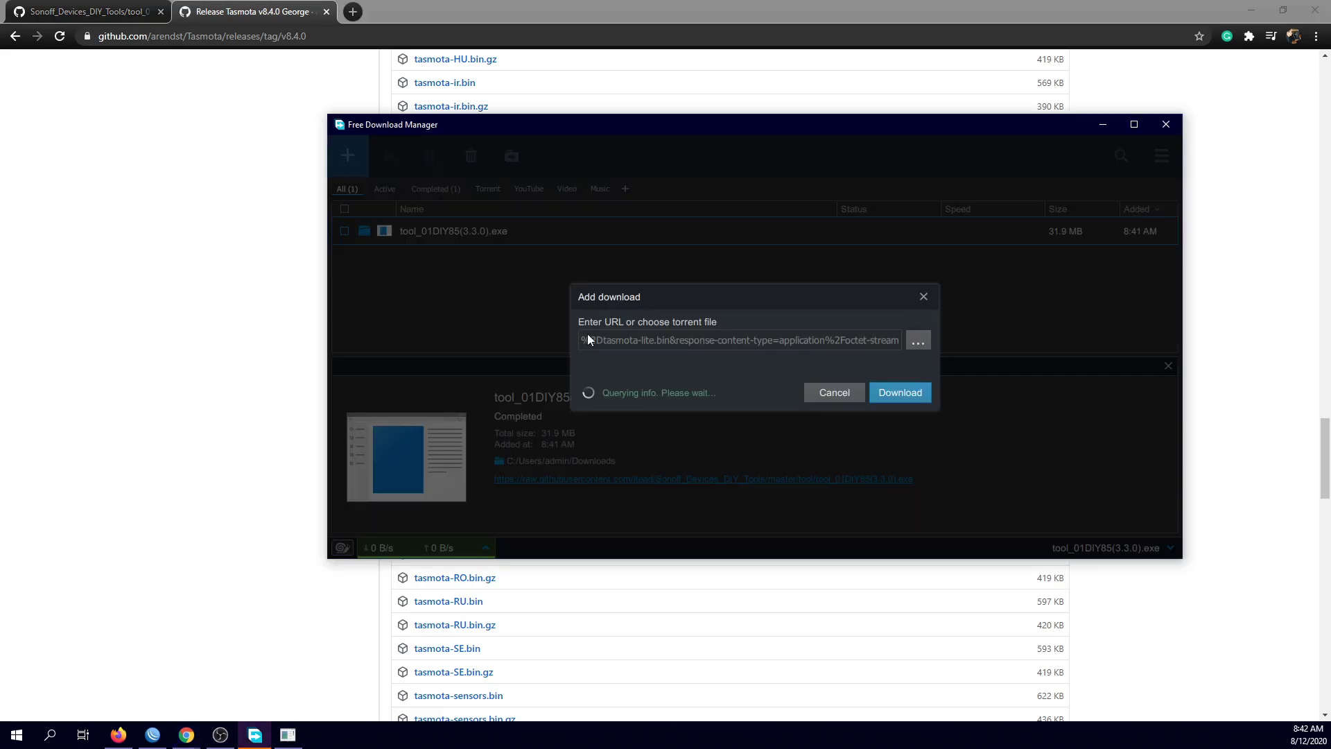
{"action": "left_click", "coordinate": [900, 417]}
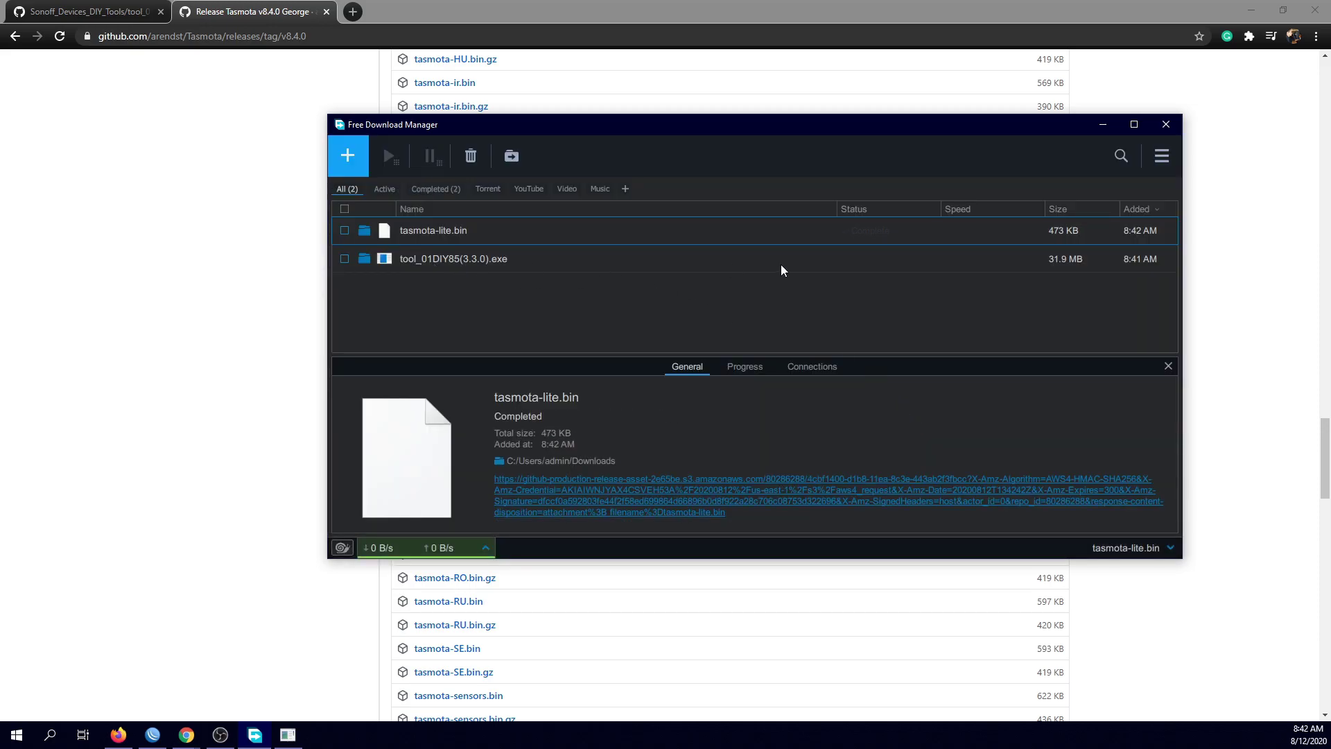
{"action": "left_click", "coordinate": [472, 261]}
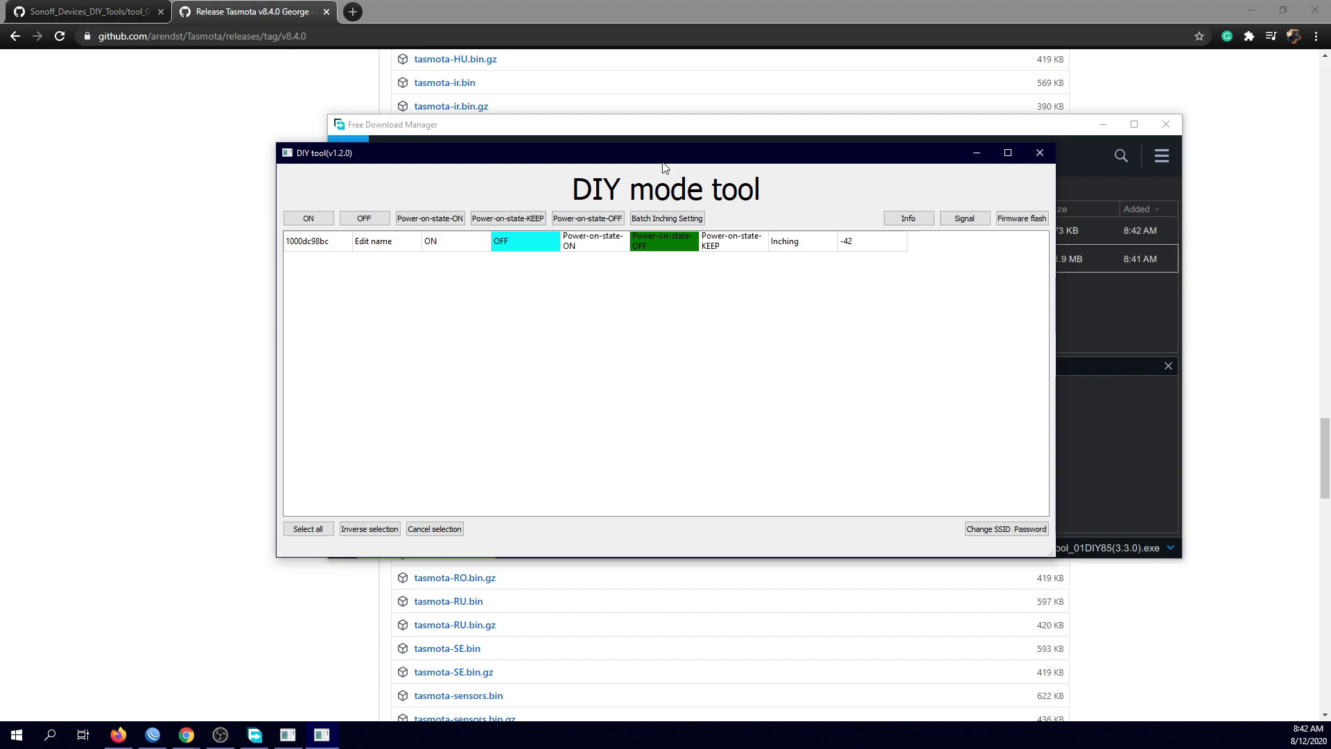
- Select device 1000dc98bc and load tasmota-lite.bin from Downloads as the firmware file
{"action": "left_click_drag", "start_coordinate": [774, 163], "coordinate": [839, 164]}
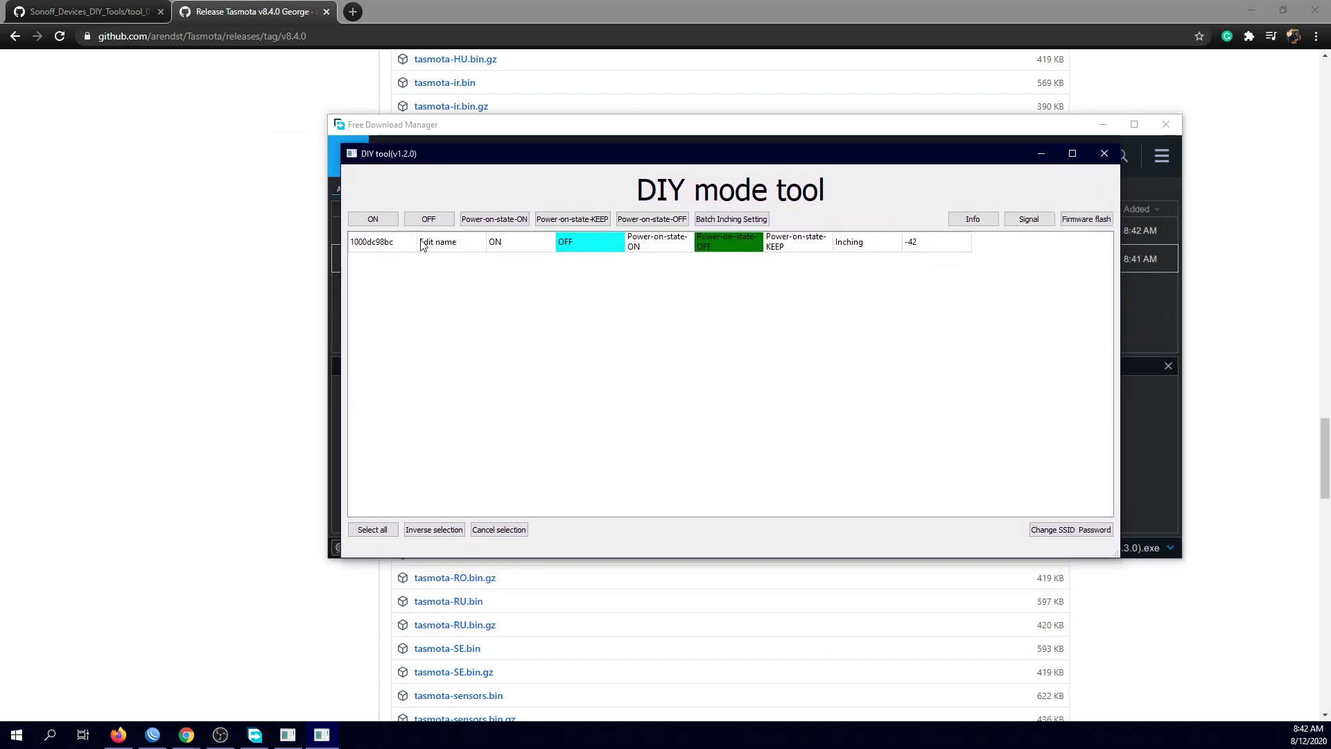
{"action": "left_click", "coordinate": [387, 241]}
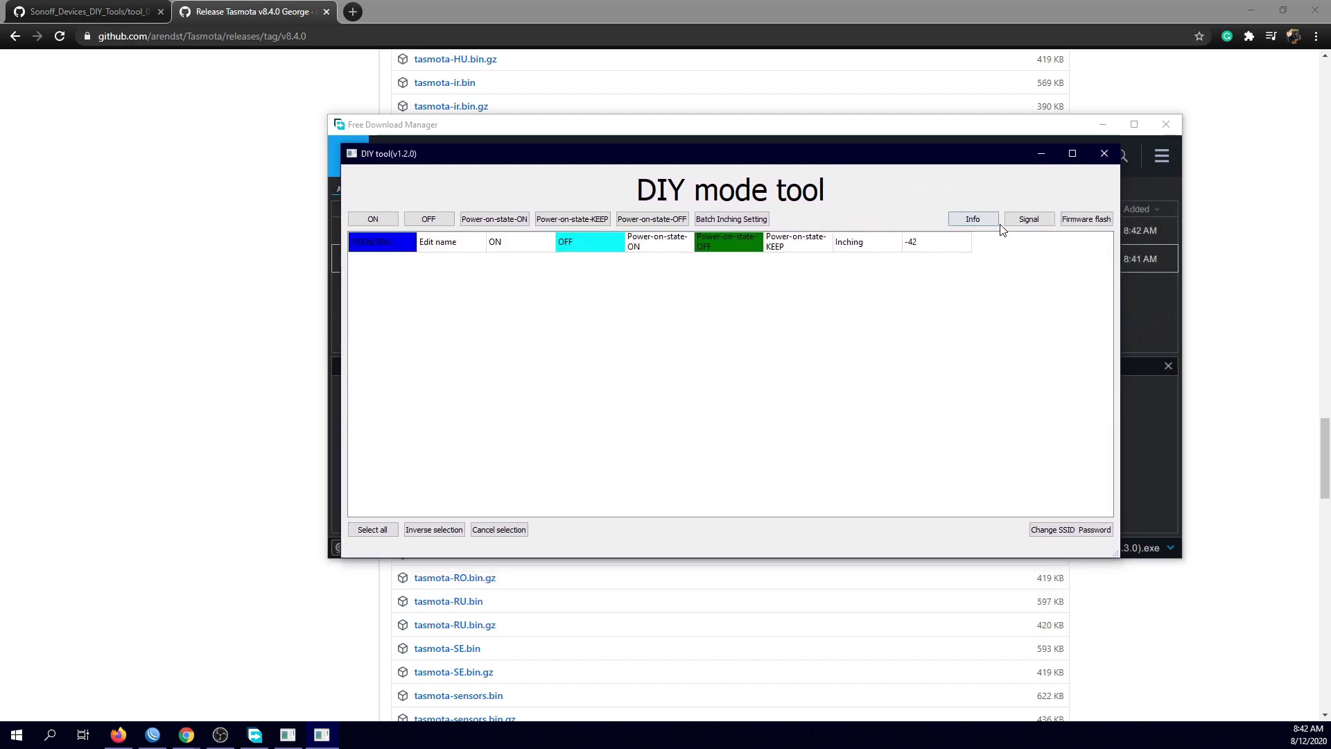
{"action": "left_click", "coordinate": [1092, 231]}
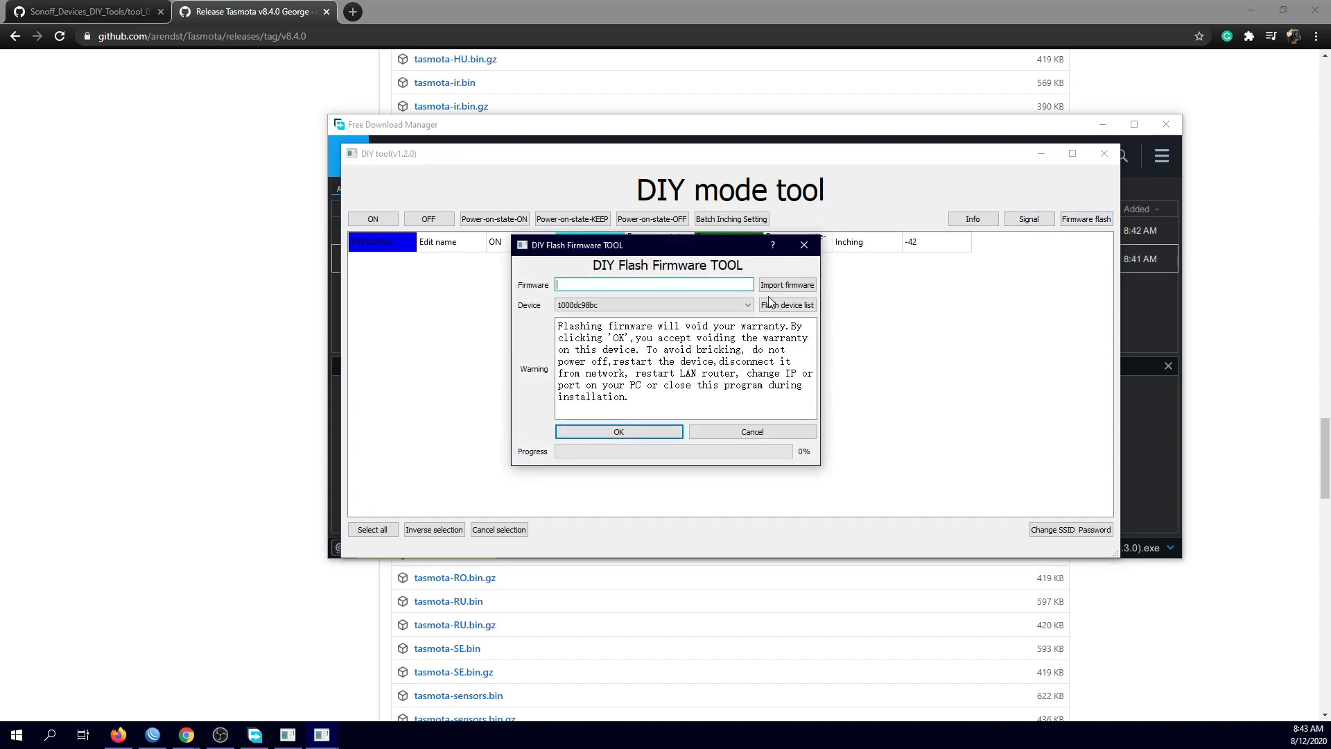
{"action": "left_click", "coordinate": [787, 285]}
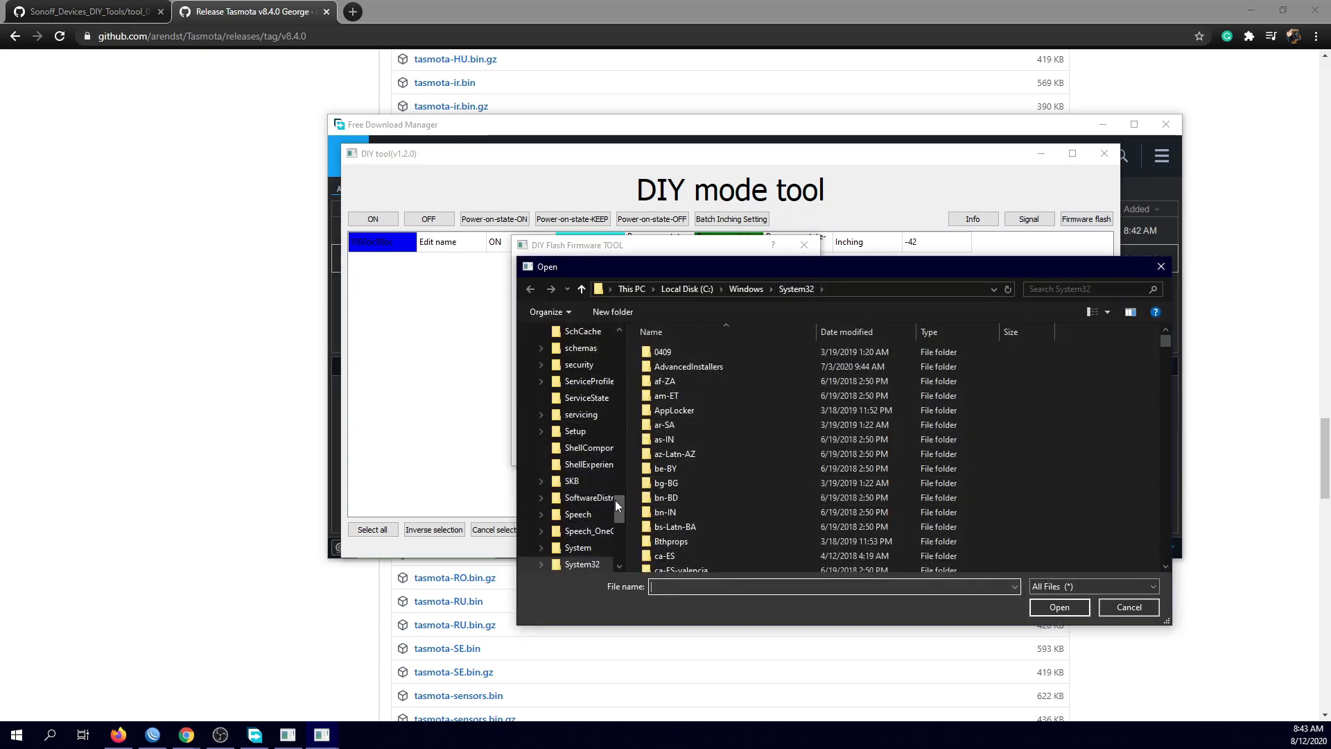
{"action": "left_click_drag", "start_coordinate": [620, 508], "coordinate": [620, 347]}
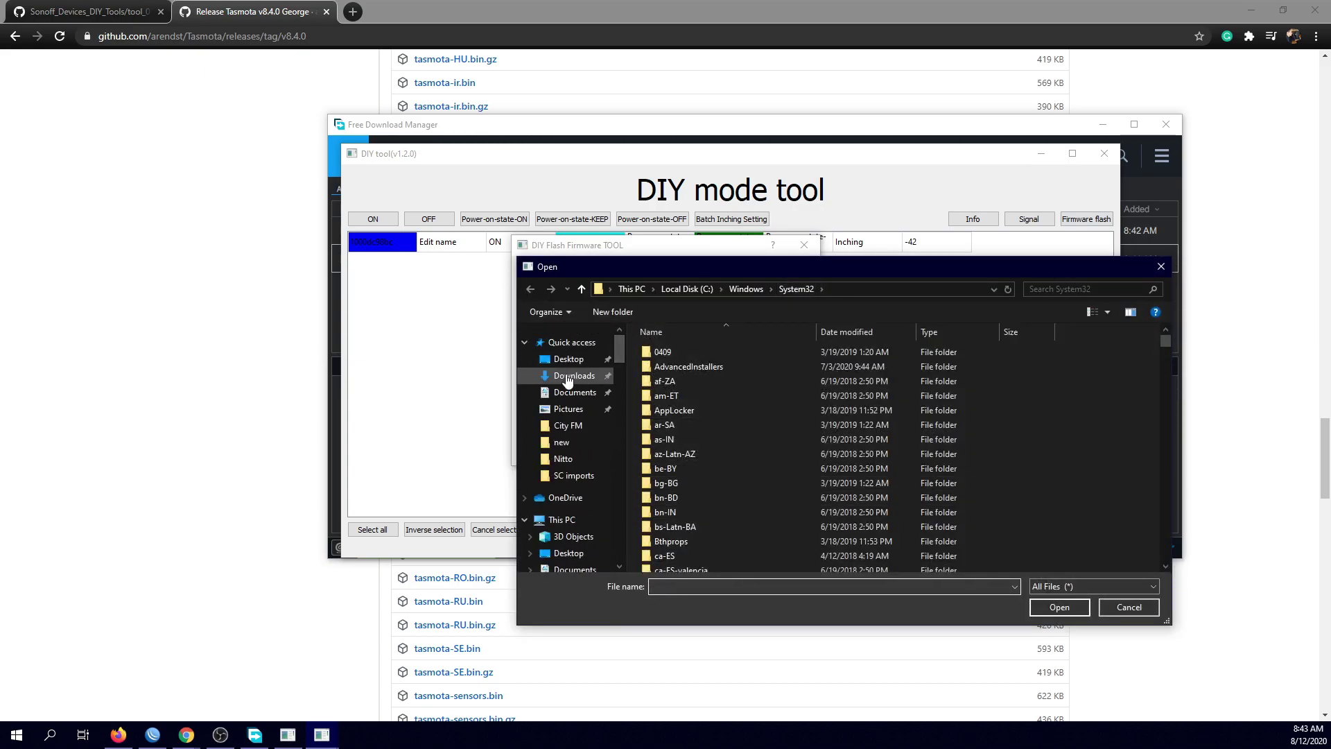
{"action": "left_click", "coordinate": [567, 377]}
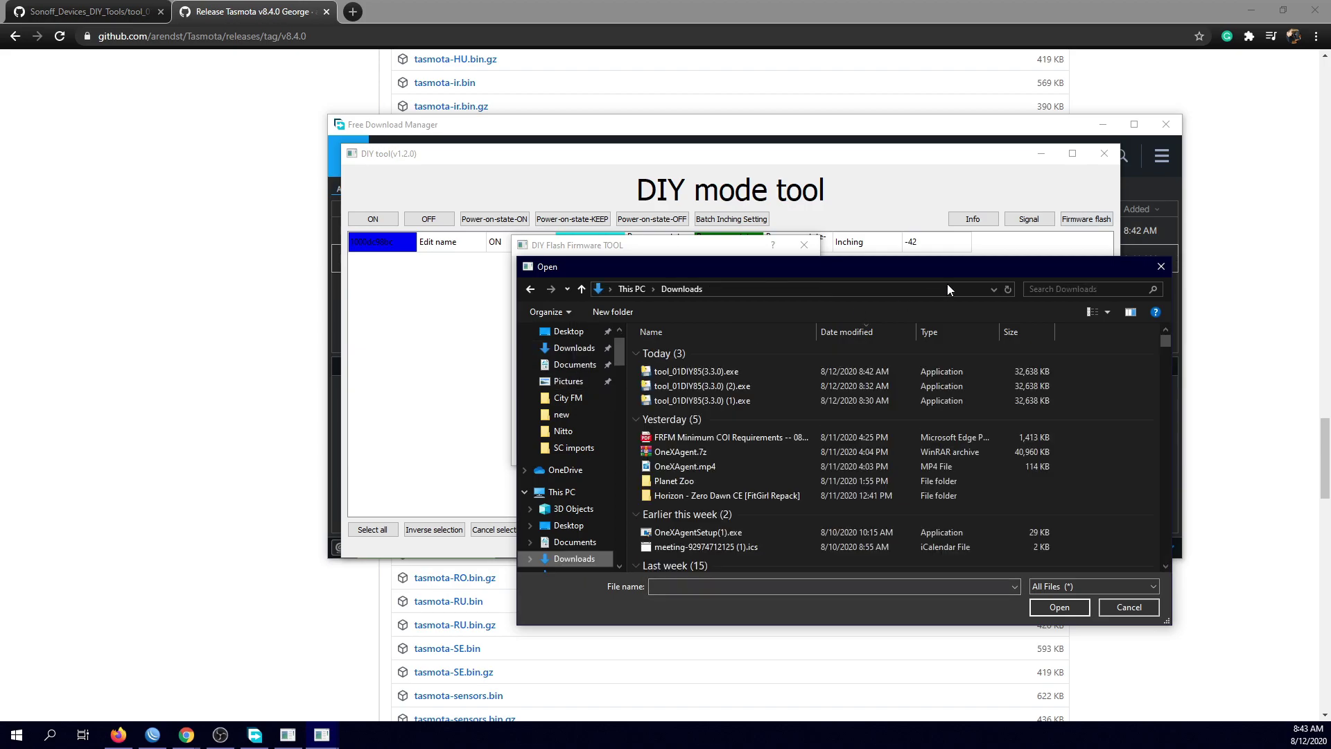
{"action": "left_click", "coordinate": [1061, 289]}
{"action": "type", "text": "t"}
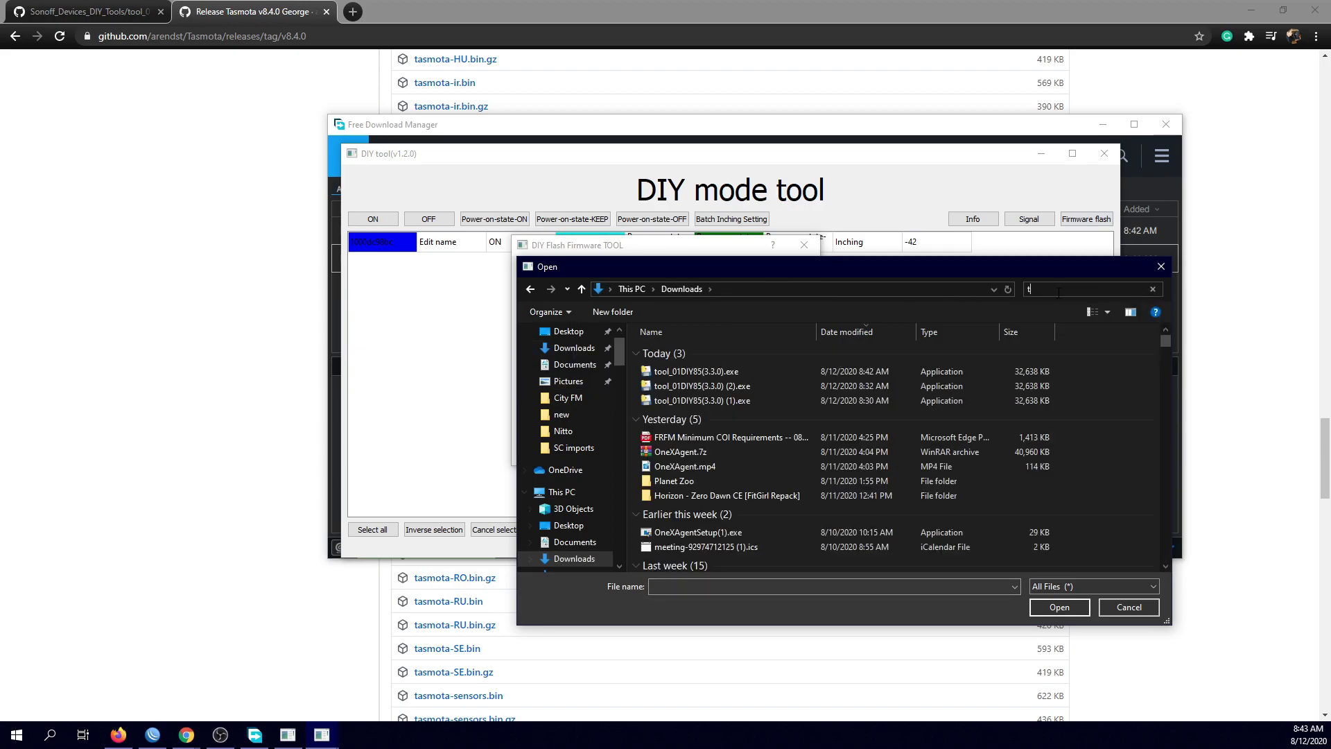
{"action": "type", "text": "as"}
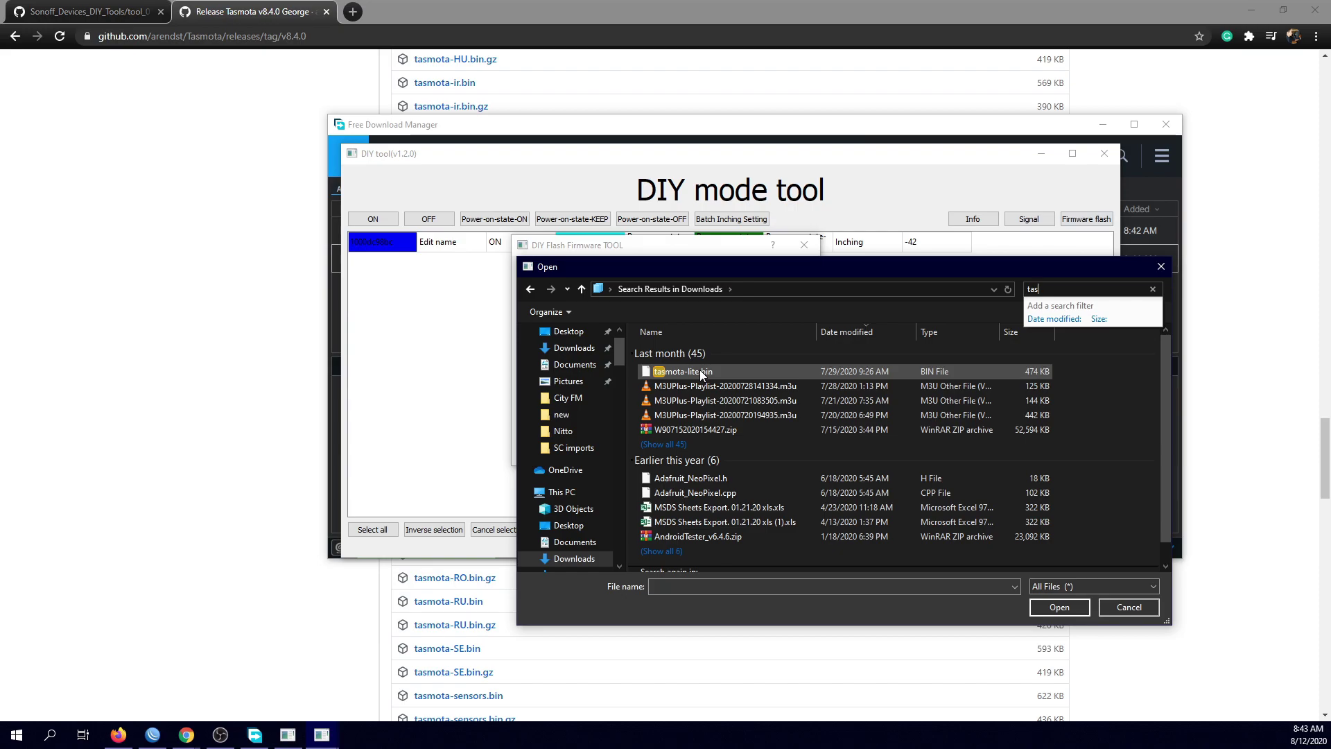
{"action": "left_click", "coordinate": [703, 372]}
{"action": "left_click", "coordinate": [1064, 606]}
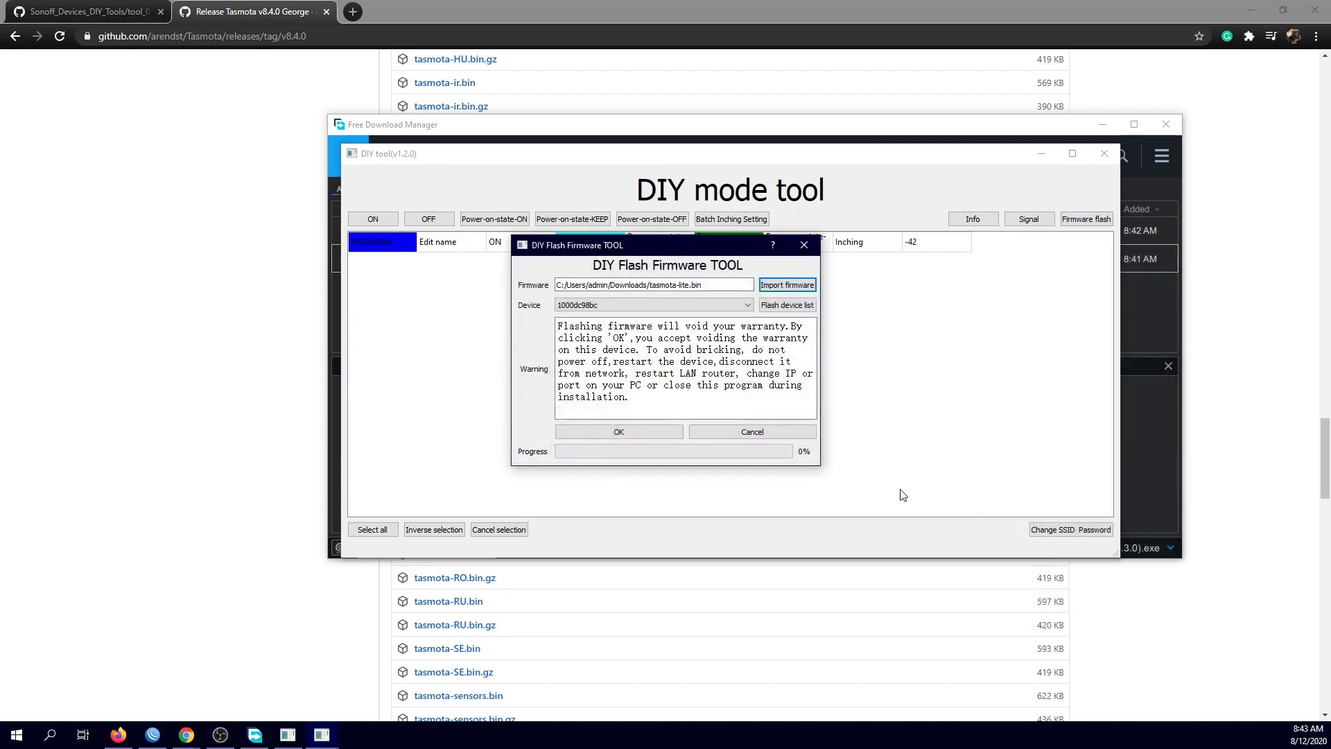
- Target device 1000dc98bc, accept the warnings, and flash the firmware to 100%
{"action": "left_click", "coordinate": [652, 432]}
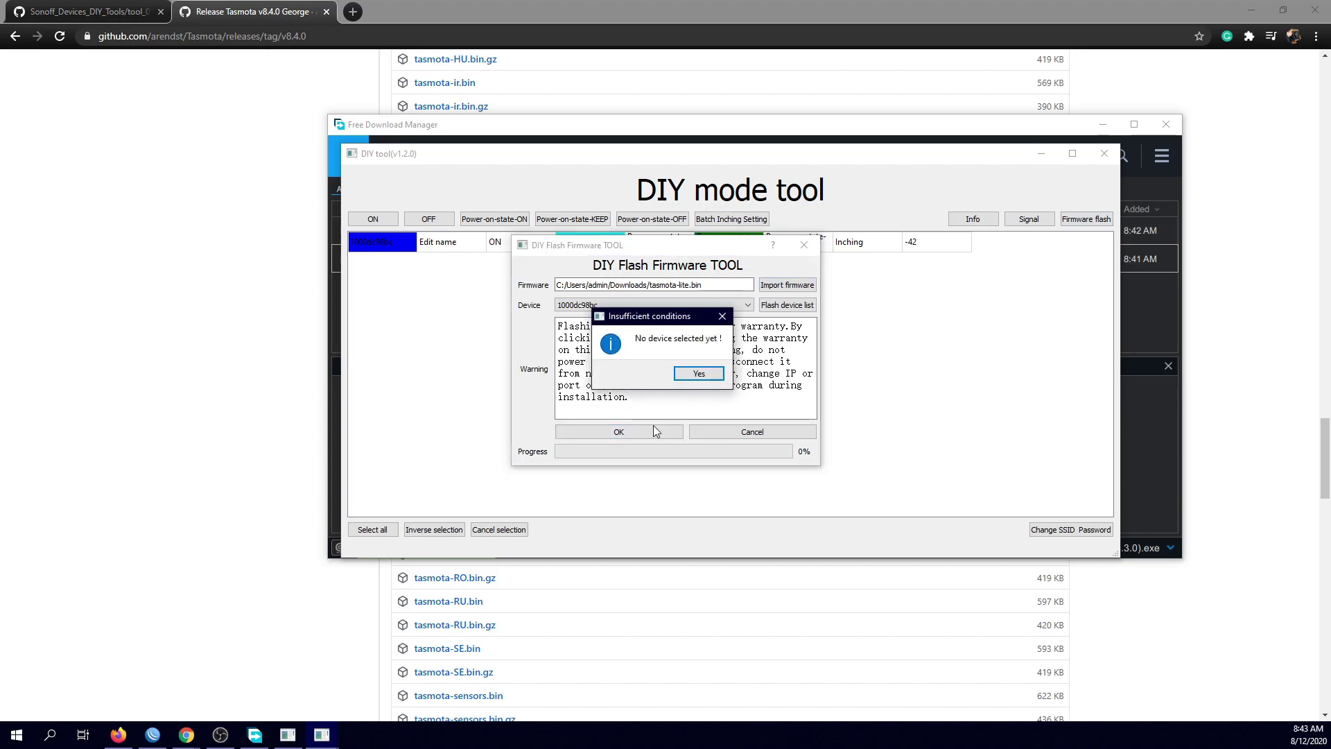
{"action": "left_click", "coordinate": [722, 316]}
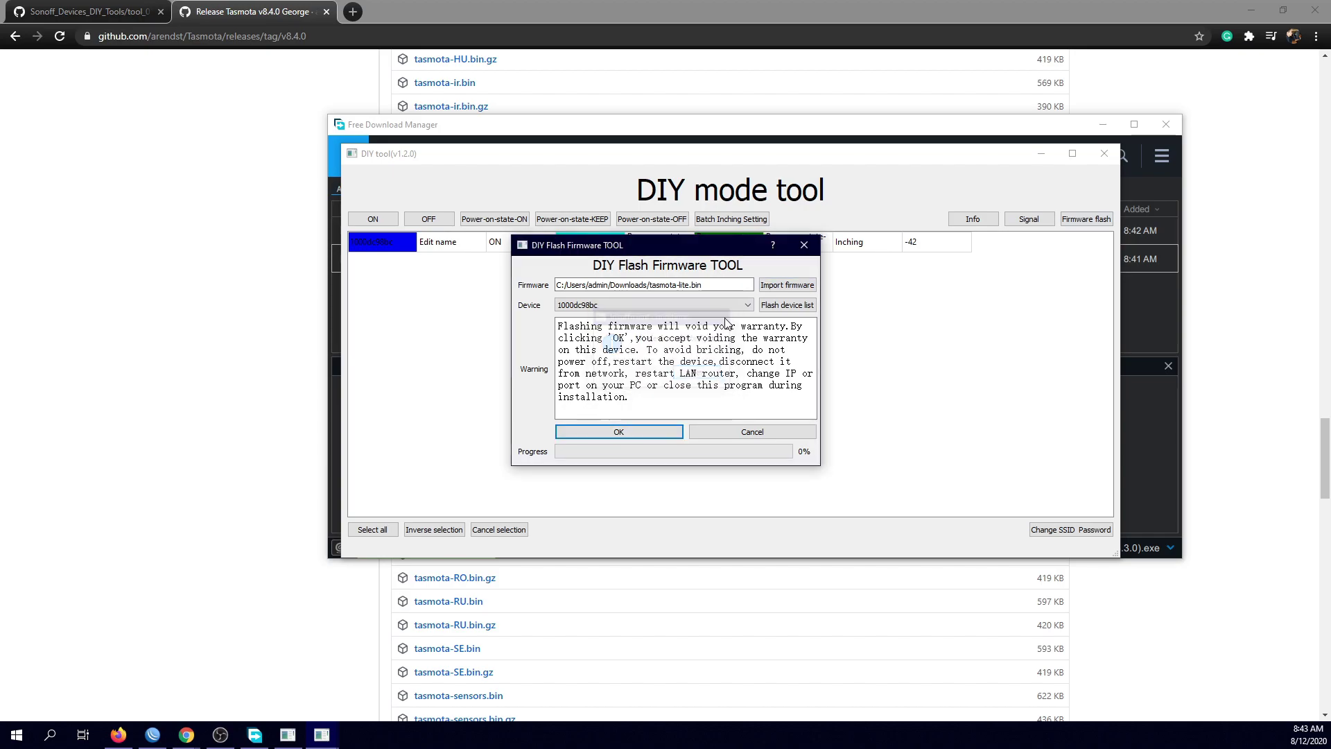
{"action": "left_click", "coordinate": [740, 306]}
{"action": "left_click", "coordinate": [739, 316]}
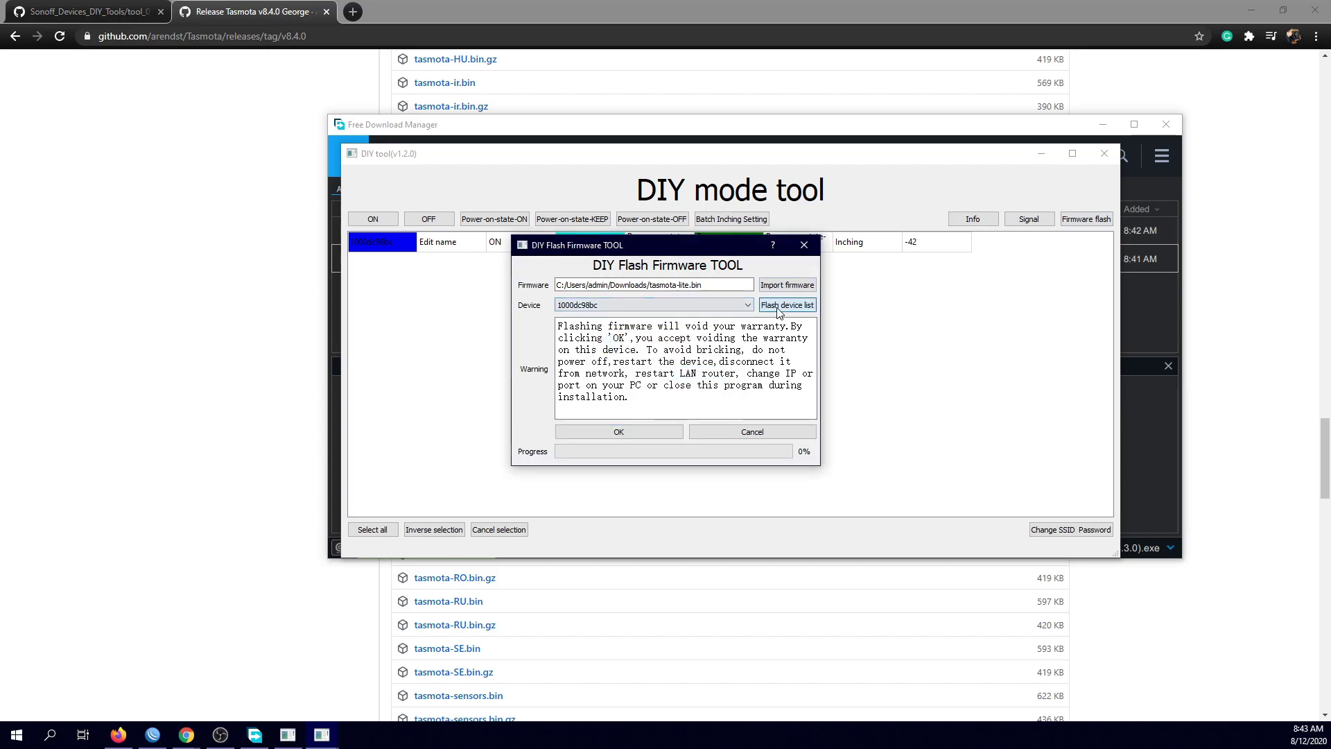
{"action": "left_click", "coordinate": [787, 305]}
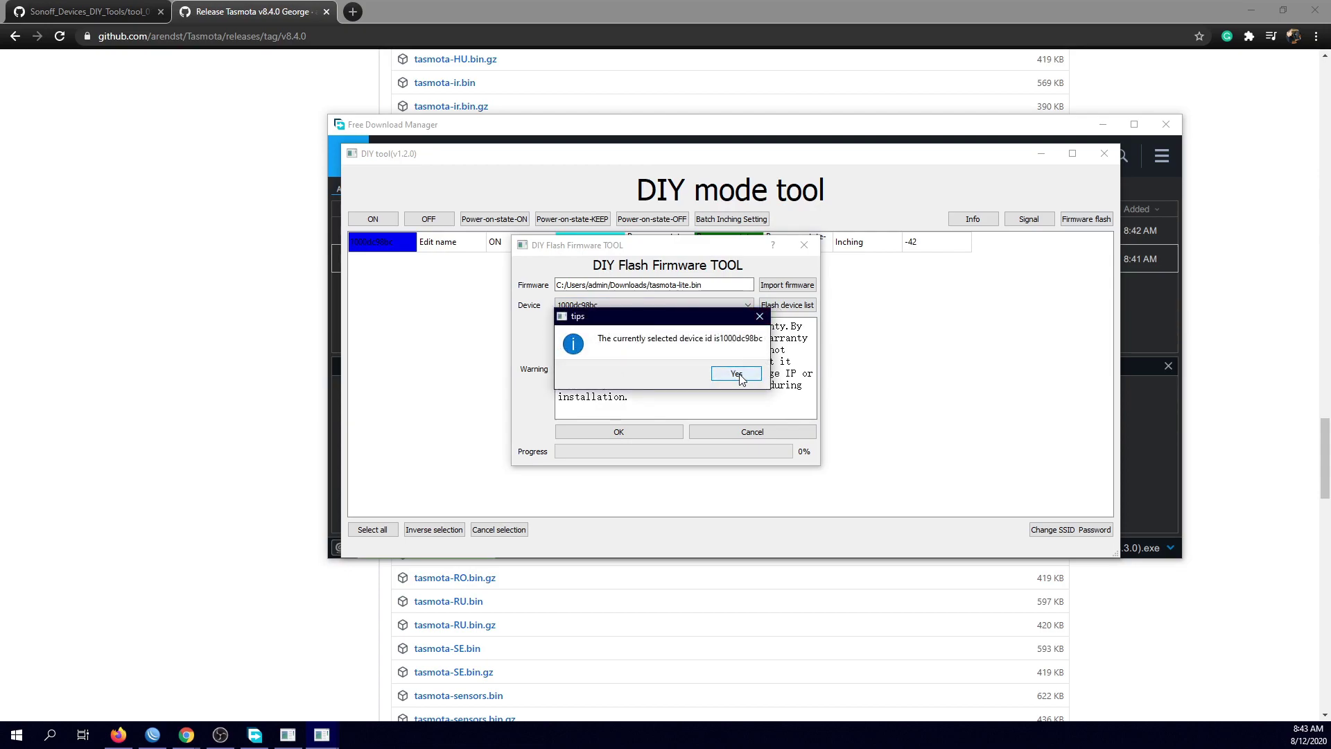
{"action": "left_click", "coordinate": [737, 375]}
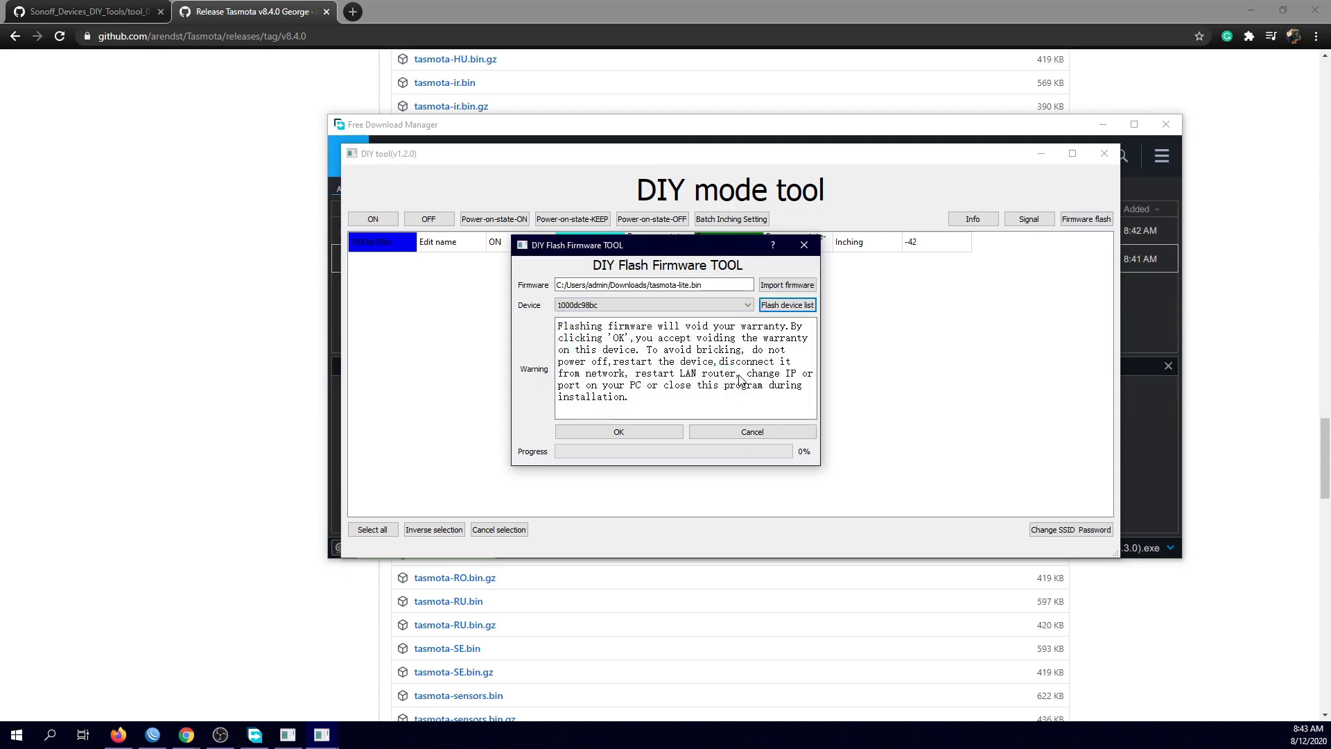
{"action": "left_click", "coordinate": [642, 431]}
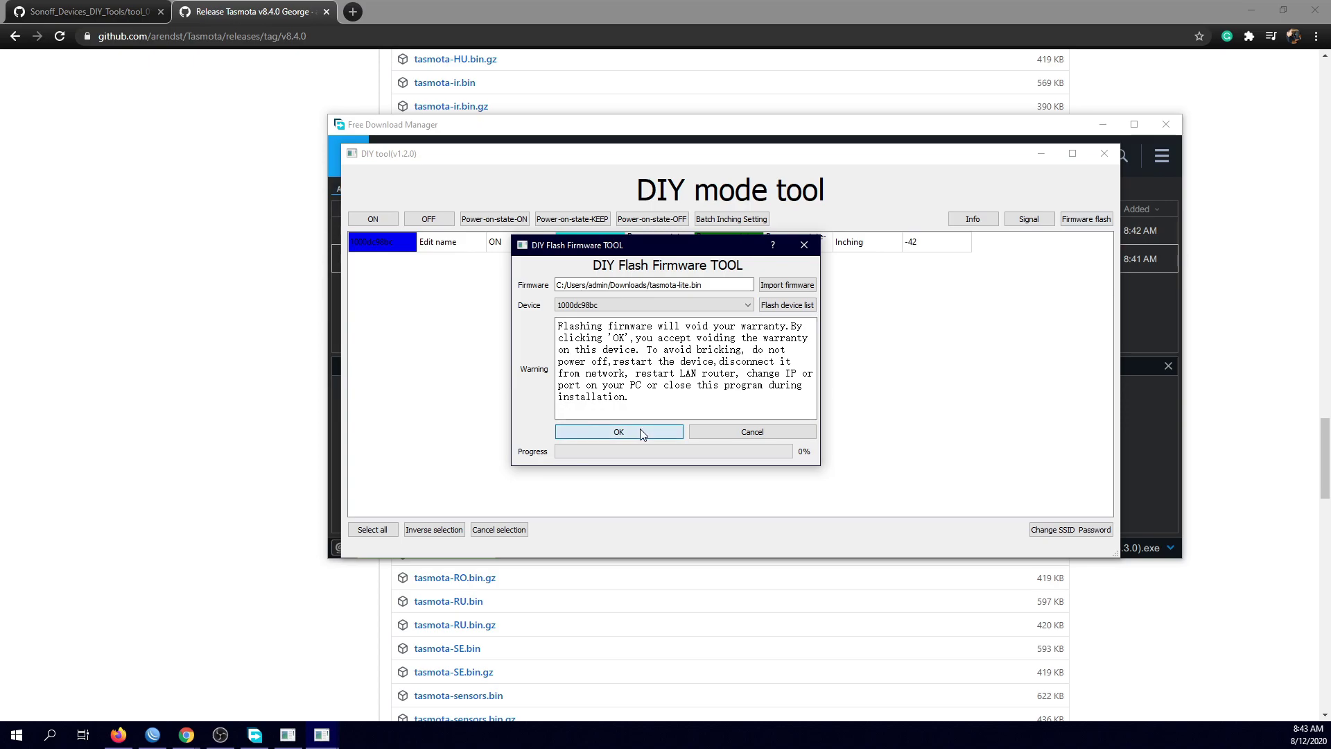
{"action": "left_click", "coordinate": [639, 431]}
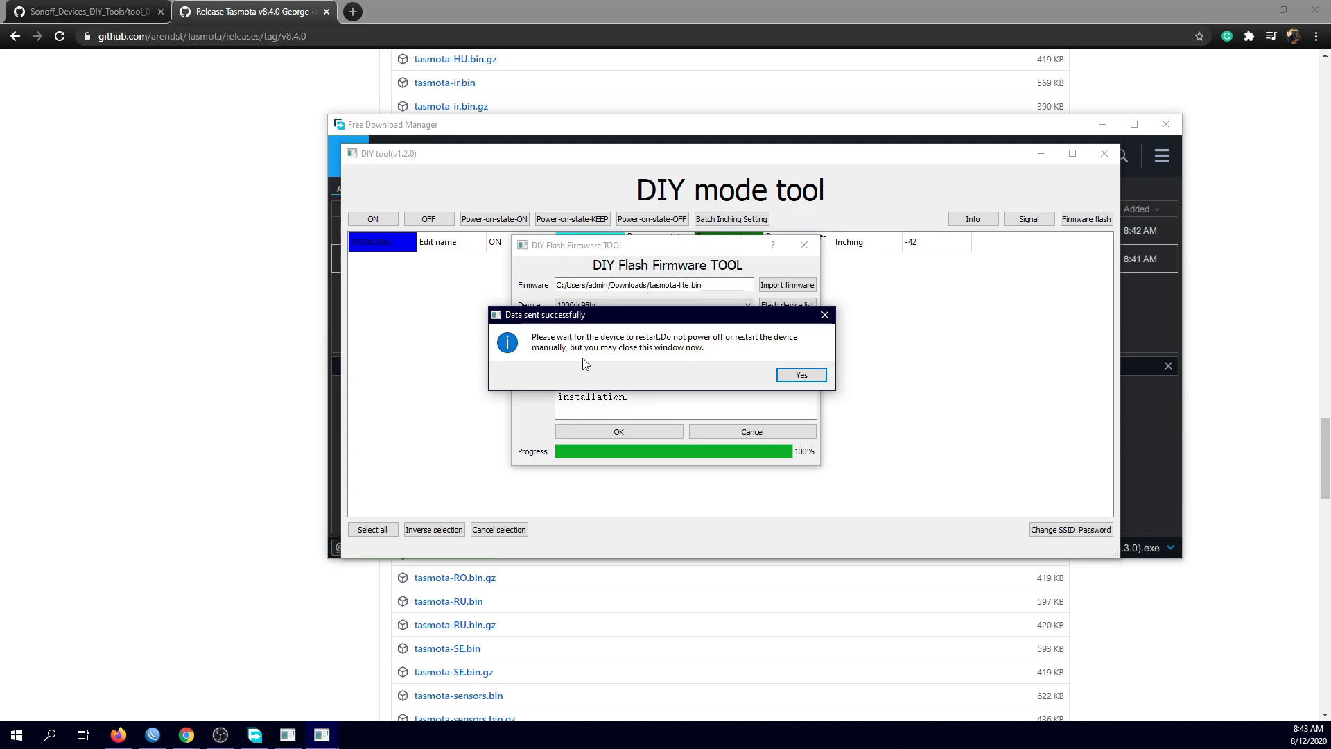
{"action": "left_click", "coordinate": [801, 375]}
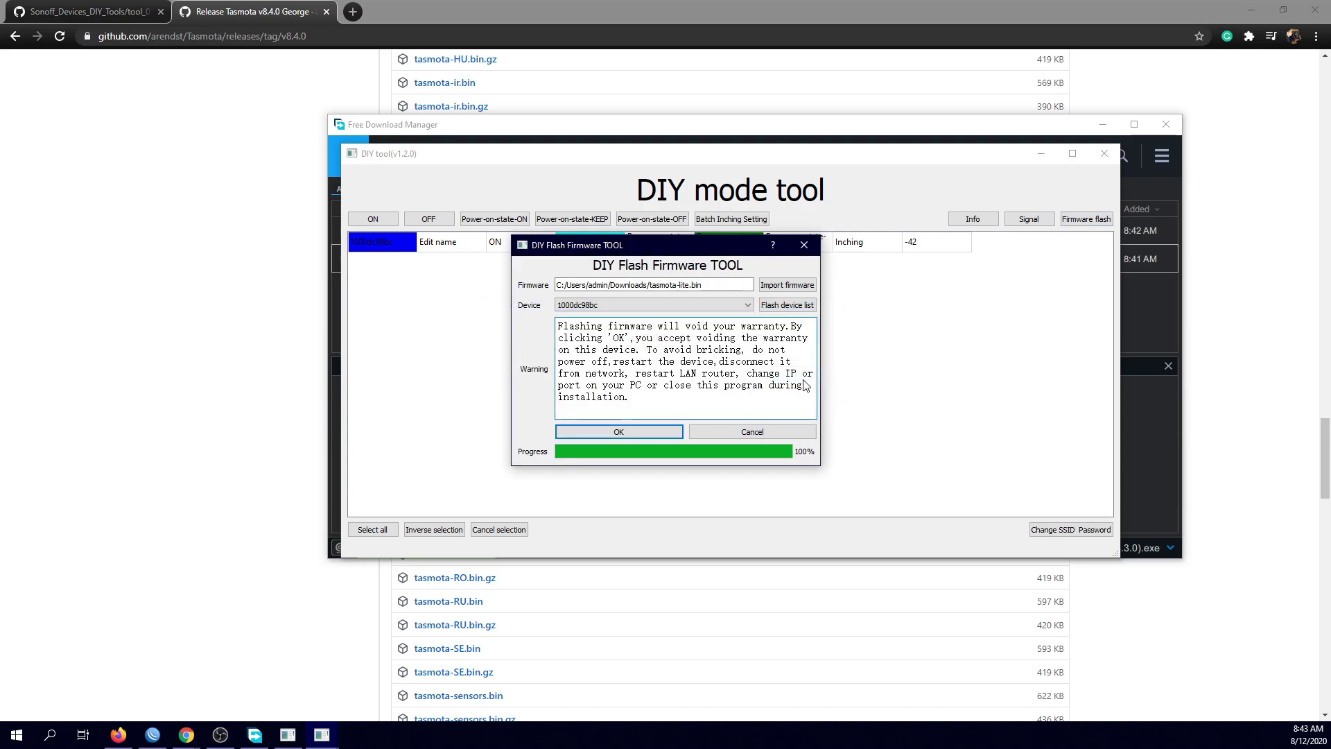
- Close the flashing window and browse to the Tasmota page at 192.168.4.1
{"action": "left_click", "coordinate": [805, 246]}
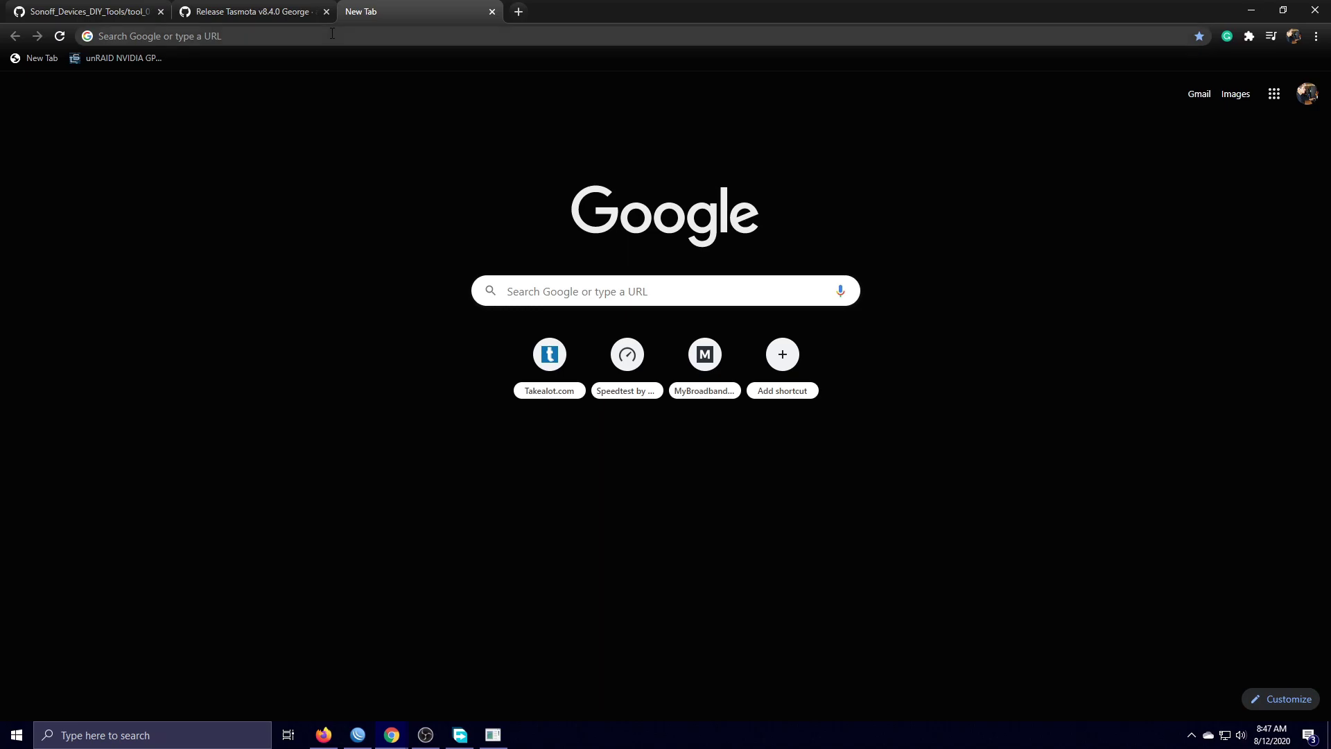
{"action": "left_click", "coordinate": [331, 33]}
{"action": "type", "text": "19+2"}
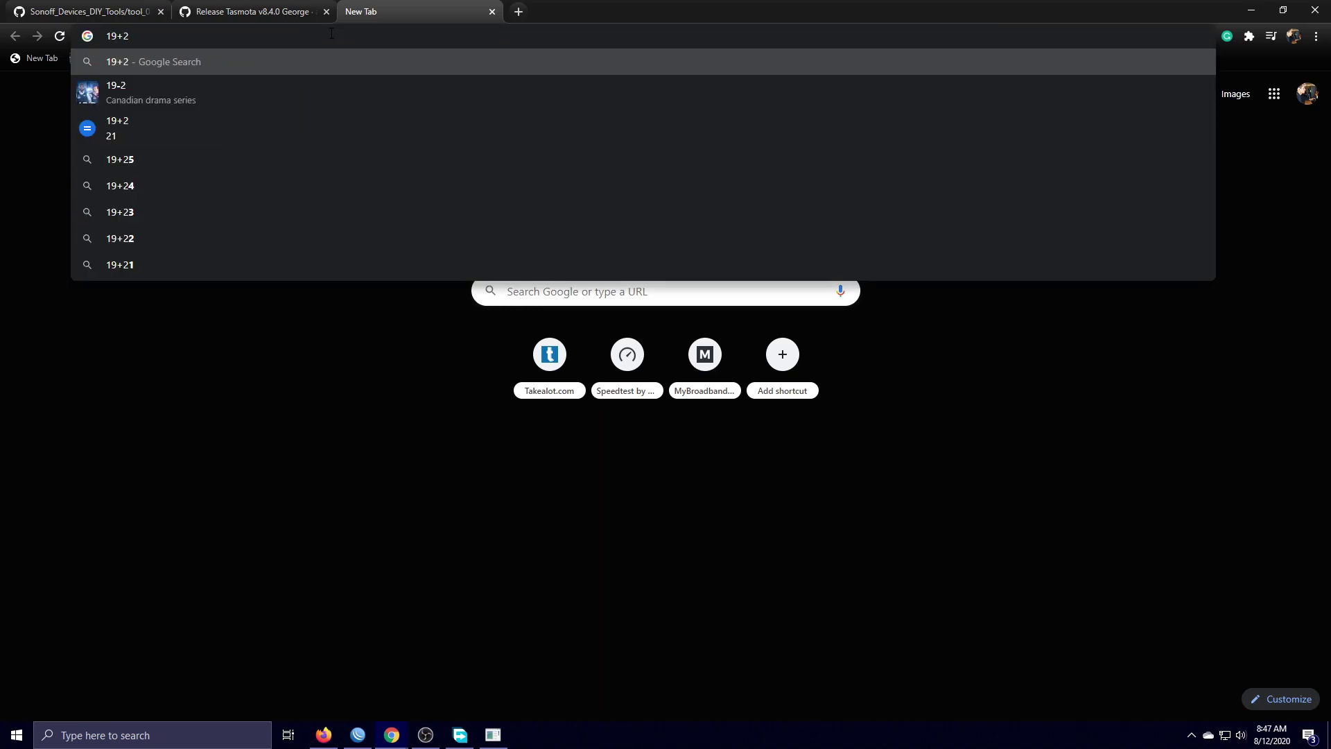
{"action": "key", "text": "BackSpace"}
{"action": "key", "text": "BackSpace"}
{"action": "type", "text": "2"}
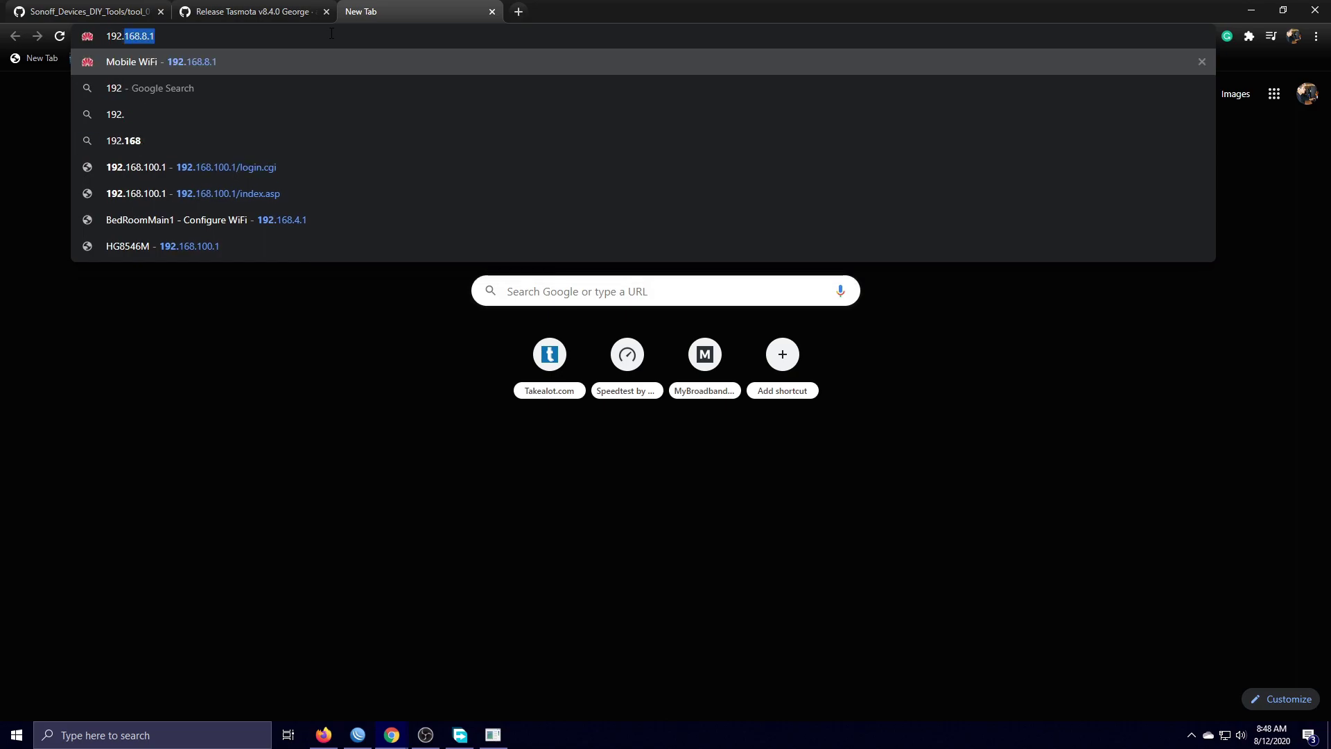
{"action": "type", "text": ".168.4.1"}
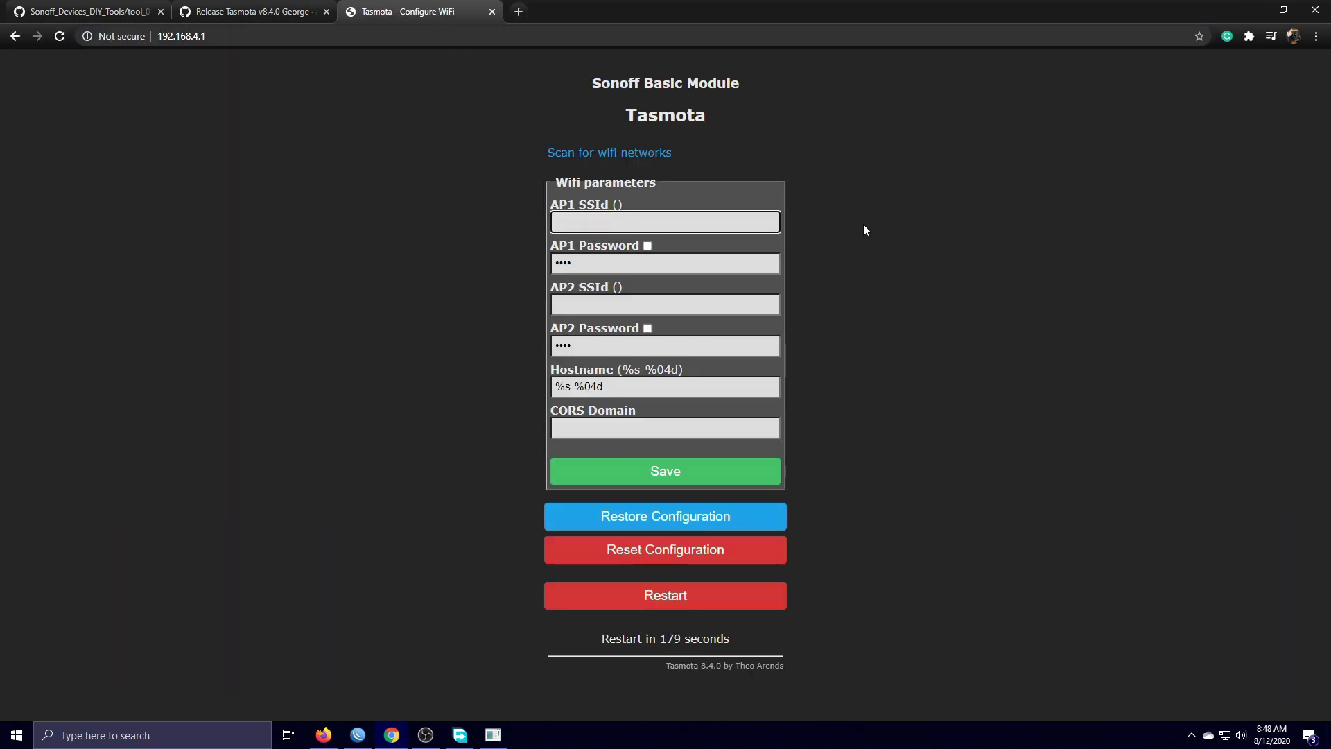
- Enter the IoT network as AP1 SSId with its password, clear the hostname, and save
{"action": "type", "text": "Riaan_IoT"}
{"action": "left_click", "coordinate": [763, 264]}
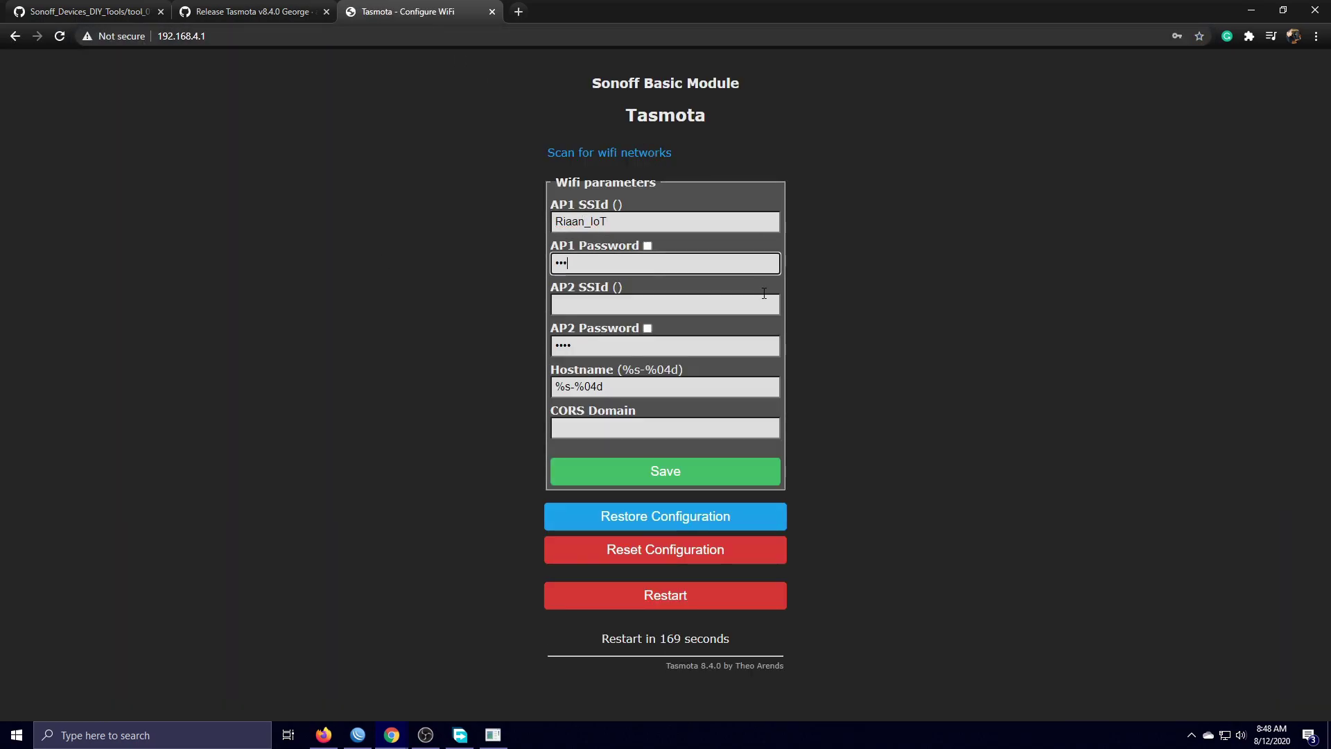
{"action": "left_click", "coordinate": [728, 386]}
{"action": "key", "text": "ctrl+a"}
{"action": "key", "text": "BackSpace"}
{"action": "key", "text": "Return"}
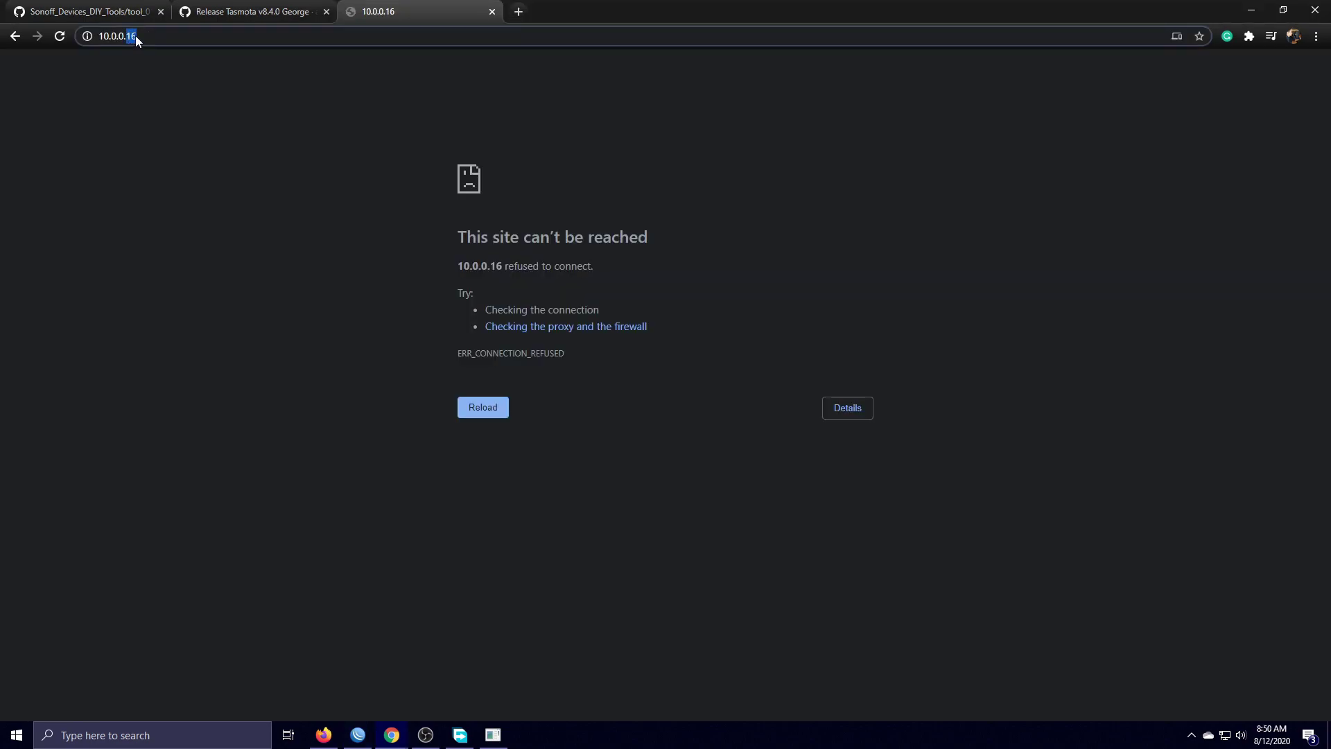
- Load the Tasmota page at 10.0.0.21 and toggle the relay on and off
{"action": "type", "text": "21"}
{"action": "key", "text": "Return"}
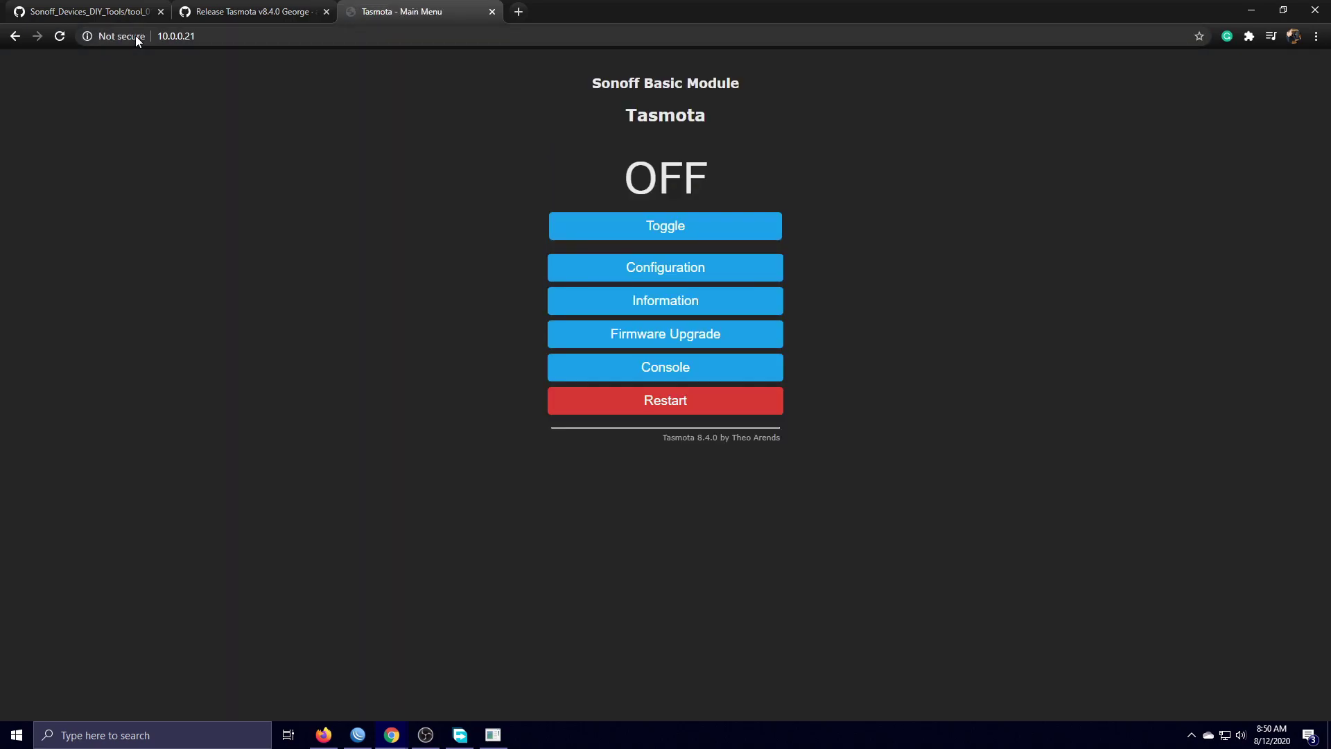
{"action": "left_click", "coordinate": [618, 228]}
{"action": "left_click", "coordinate": [618, 228]}
- Set GPIO4 to Switch1 (9) in Configure Module and save
{"action": "left_click", "coordinate": [679, 272]}
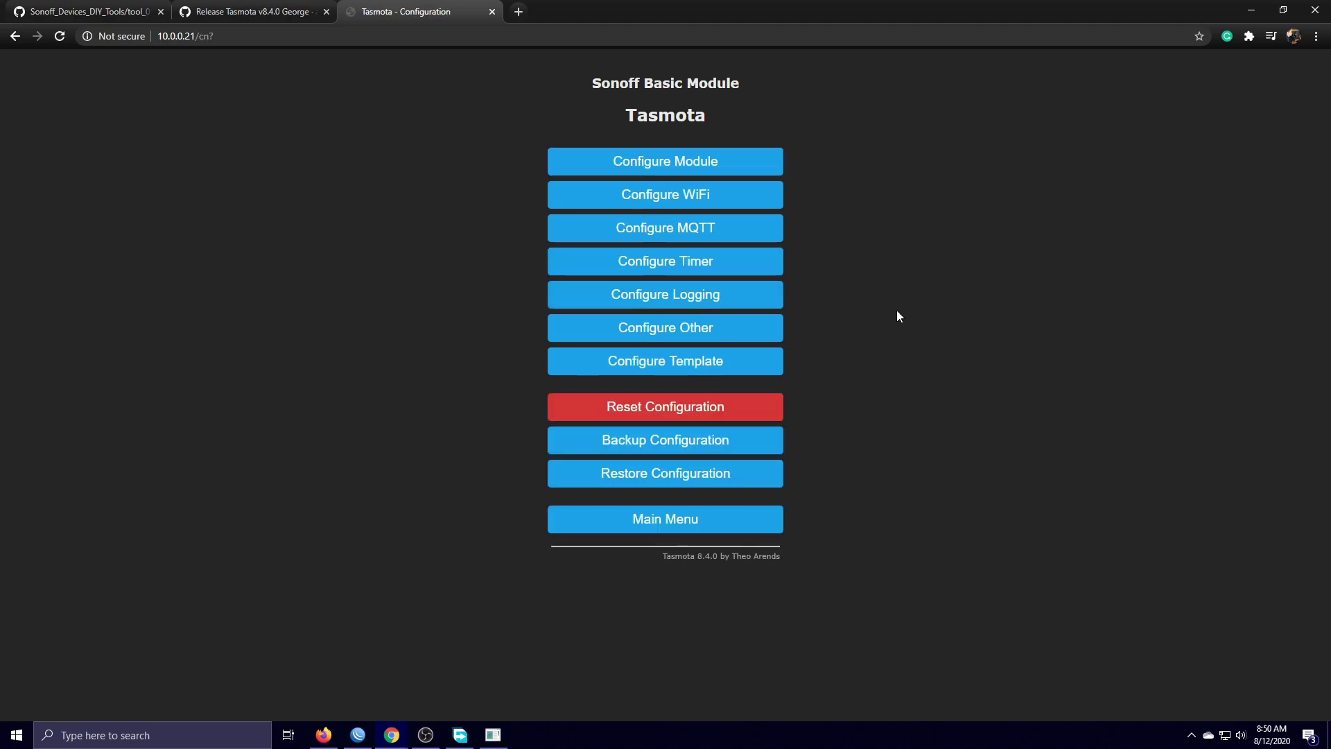
{"action": "left_click", "coordinate": [704, 162]}
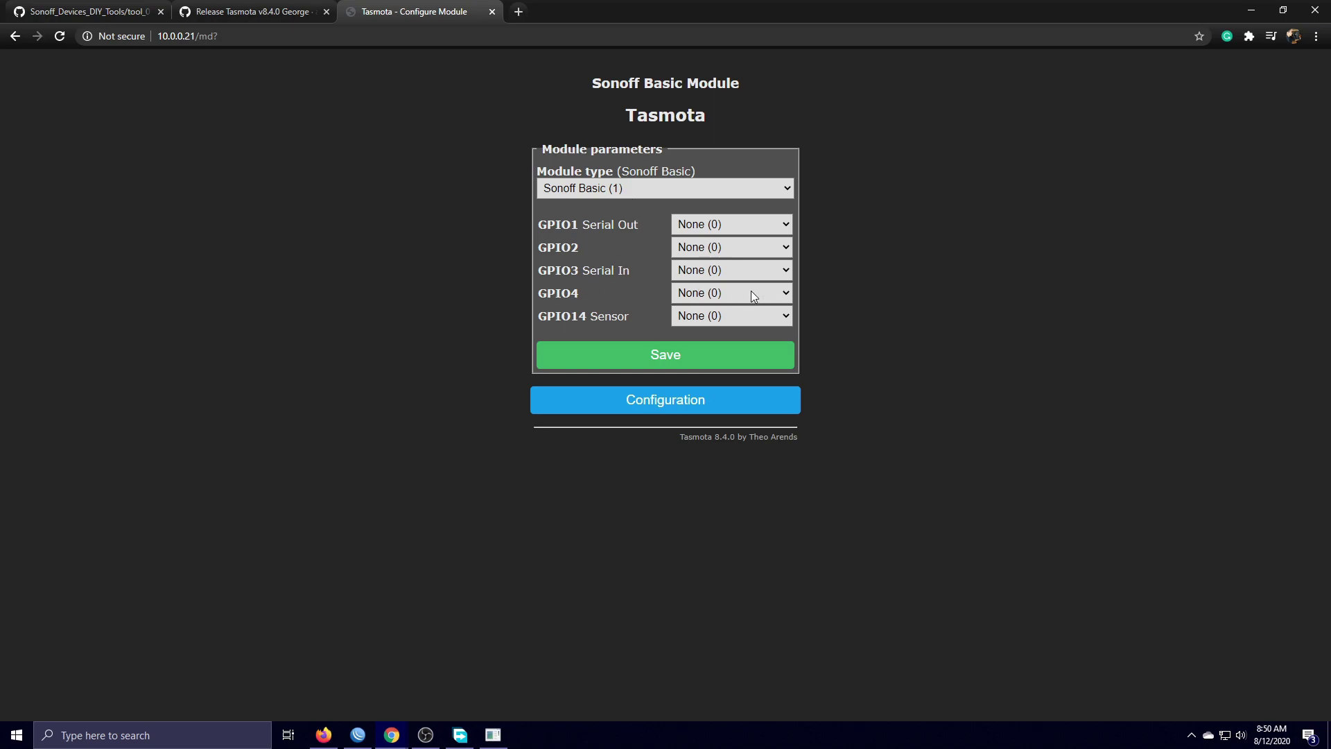
{"action": "left_click", "coordinate": [784, 296]}
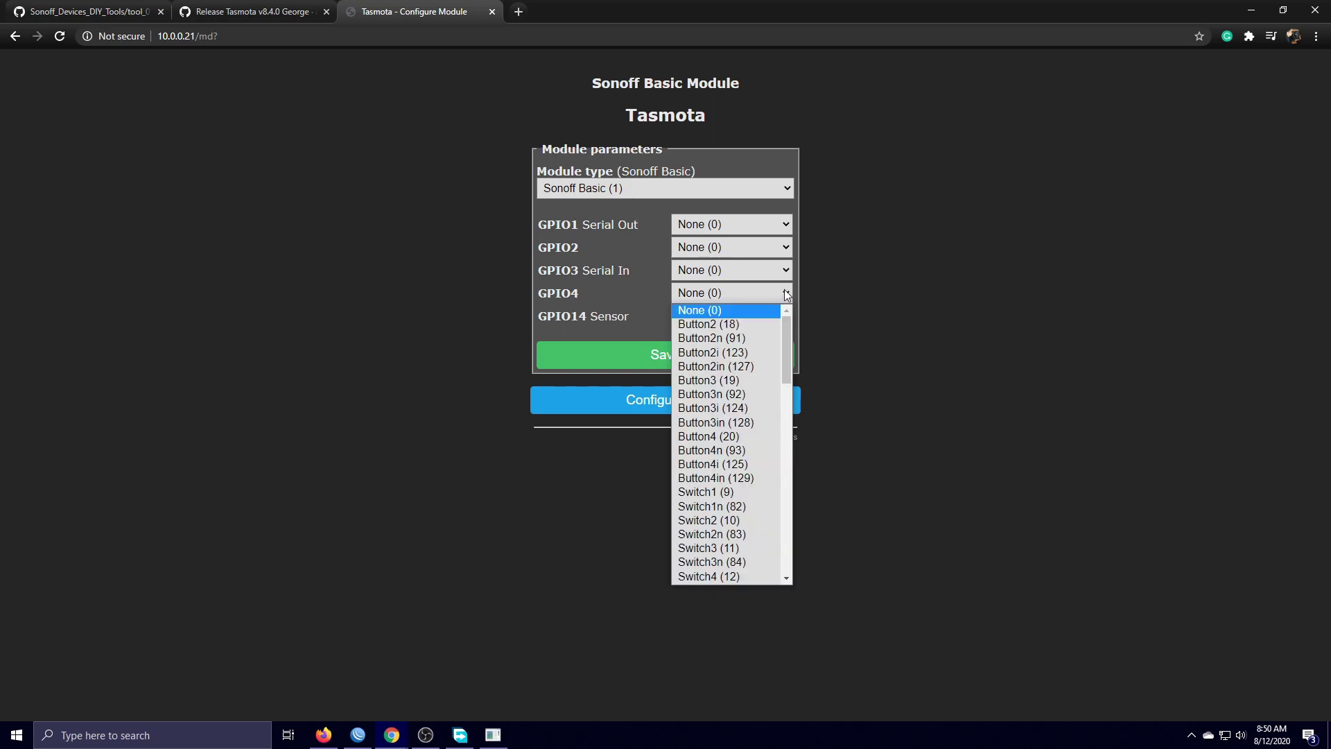
{"action": "left_click", "coordinate": [787, 295]}
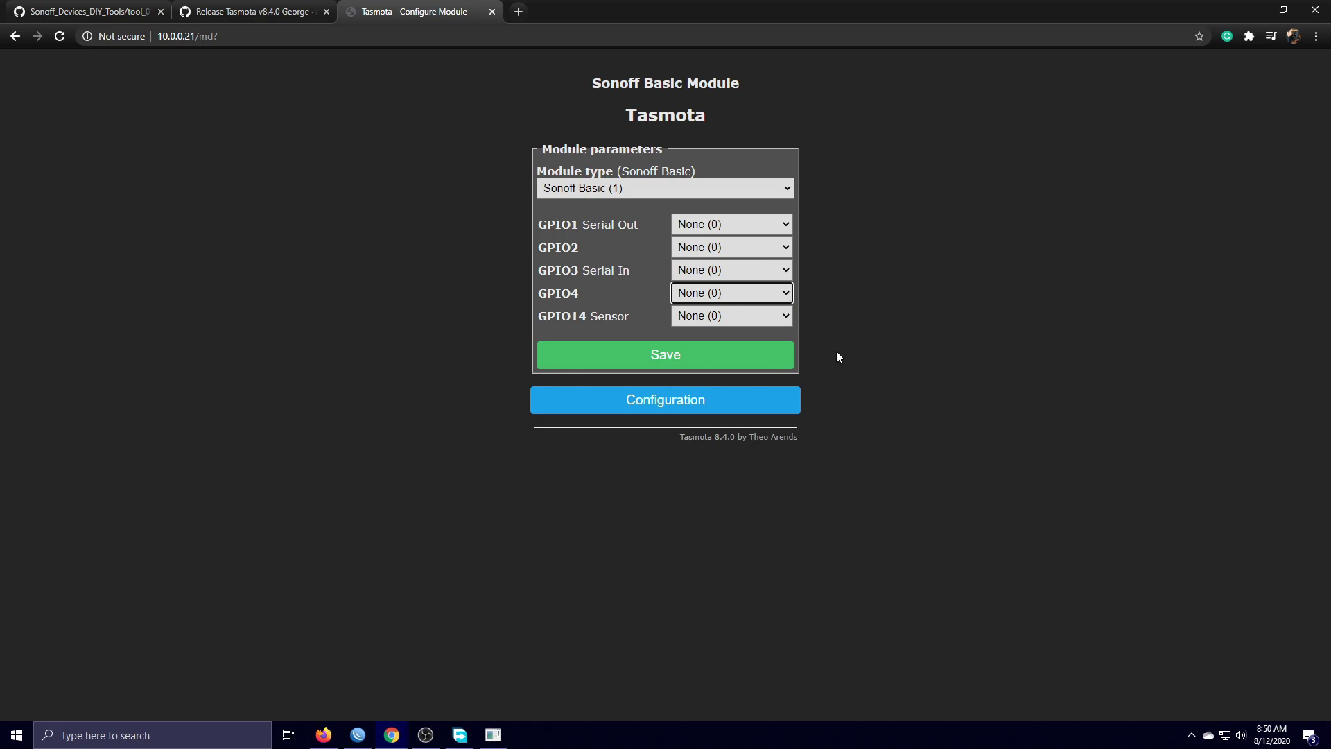
{"action": "left_click", "coordinate": [777, 298]}
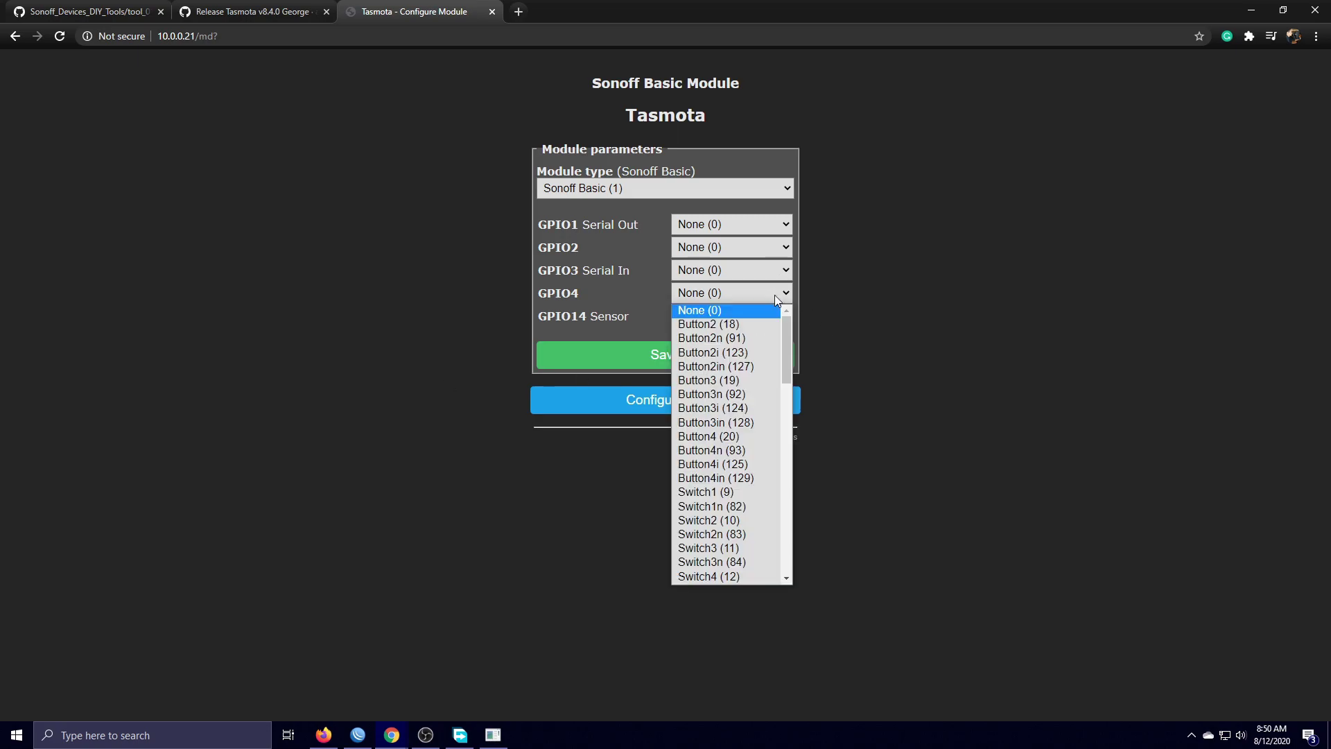
{"action": "left_click", "coordinate": [744, 492]}
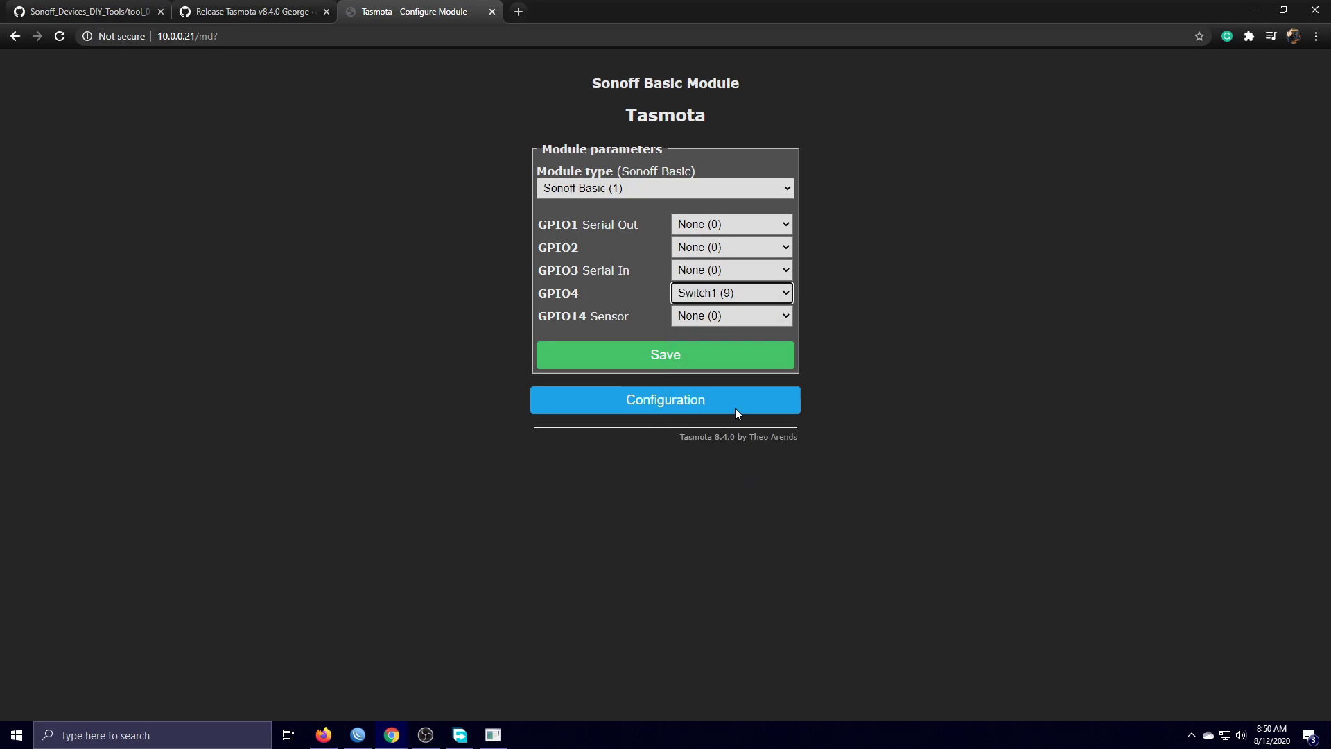
{"action": "left_click", "coordinate": [714, 364]}
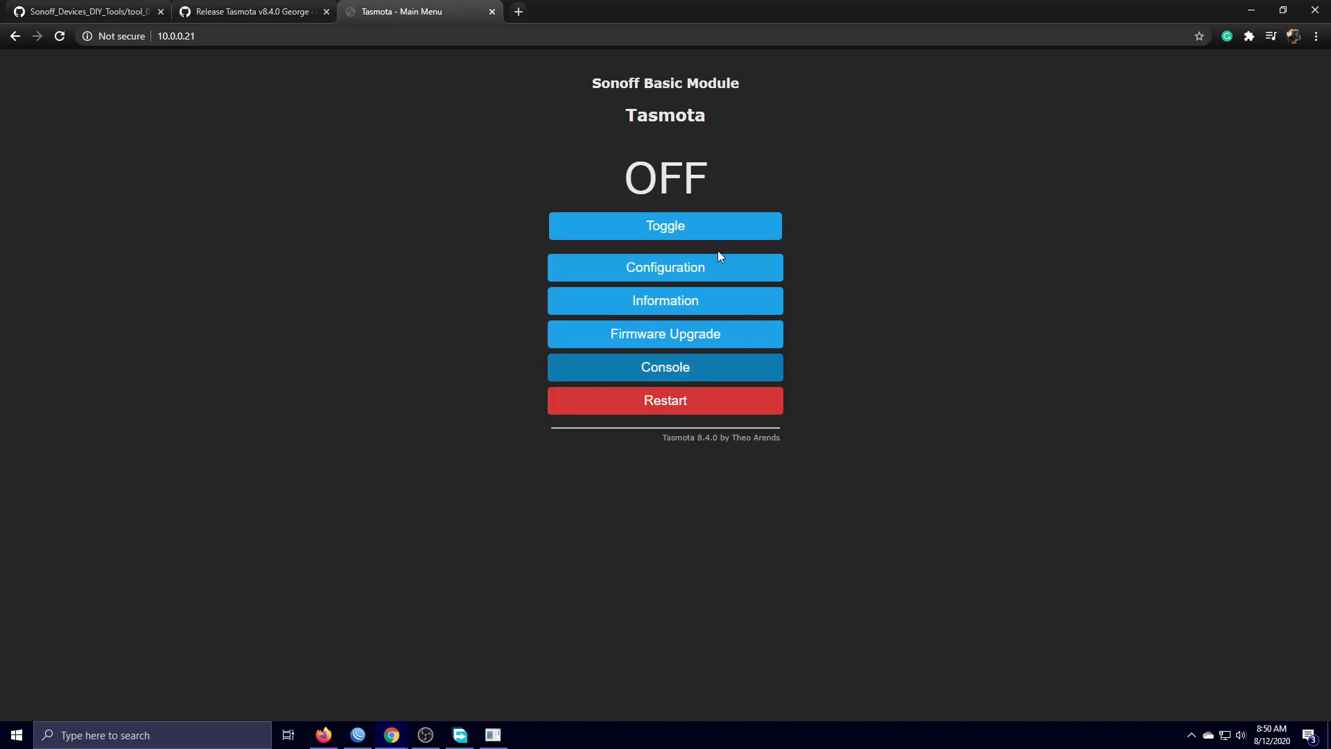
- Set the MQTT host to 10.0.0.247, enter the broker user name and password, and save
{"action": "left_click", "coordinate": [734, 273]}
{"action": "left_click", "coordinate": [717, 226]}
{"action": "left_click", "coordinate": [662, 188]}
{"action": "type", "text": "10.0.0.247"}
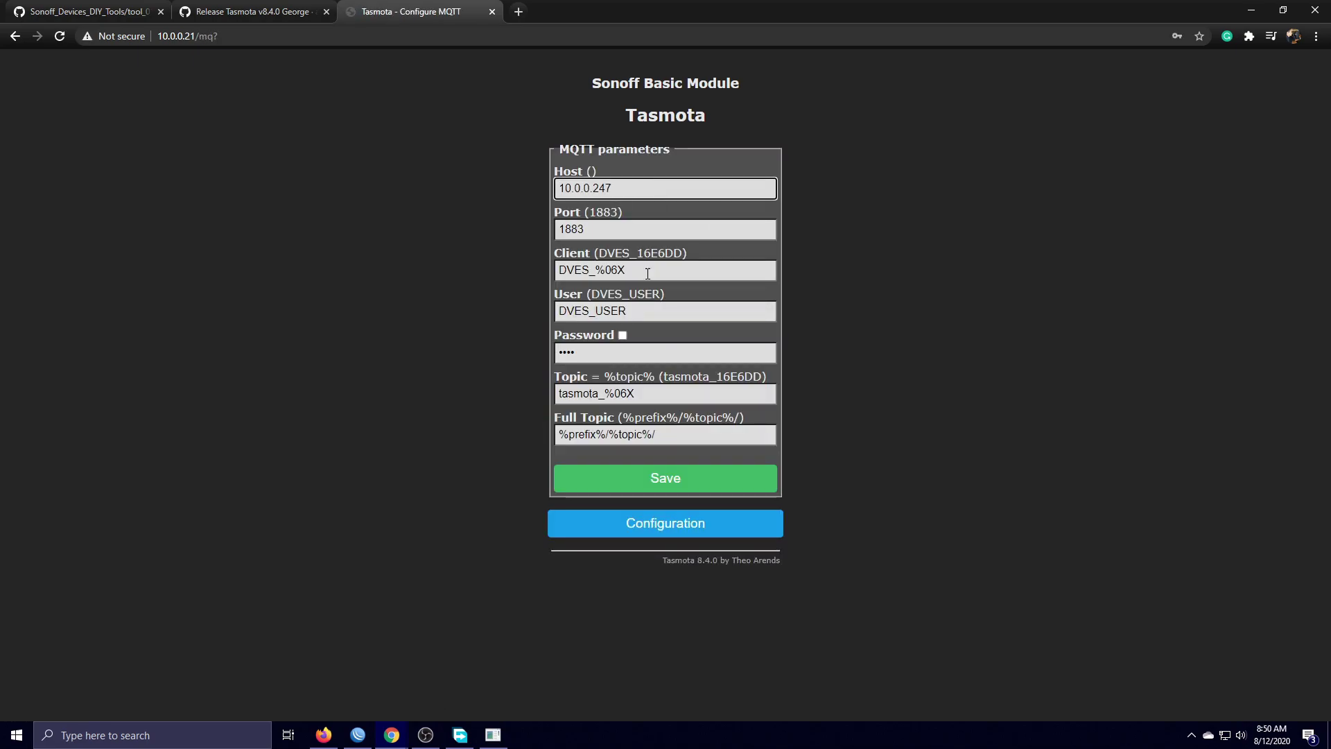
{"action": "key", "text": "Tab"}
{"action": "key", "text": "Tab"}
{"action": "key", "text": "Tab"}
{"action": "type", "text": "riaan"}
{"action": "key", "text": "Tab"}
{"action": "key", "text": "Tab"}
{"action": "type", "text": "********"}
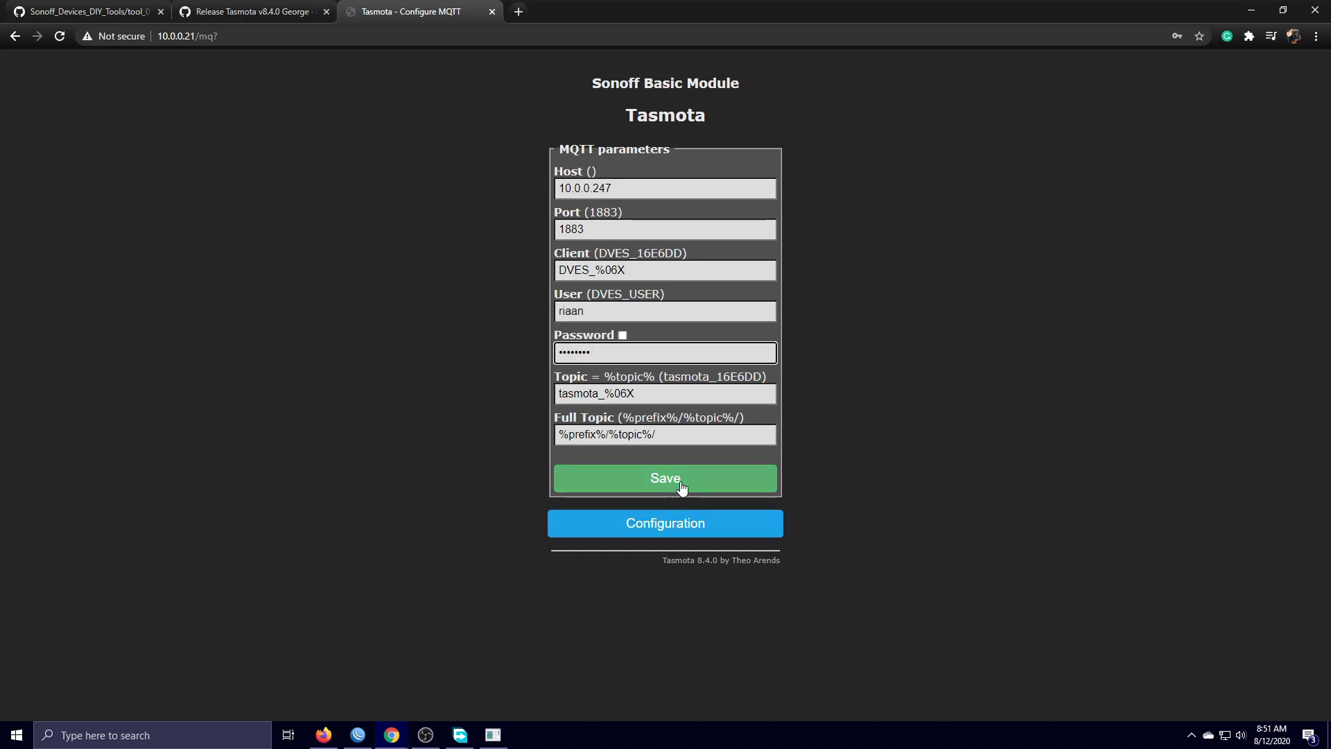
{"action": "left_click", "coordinate": [666, 478]}
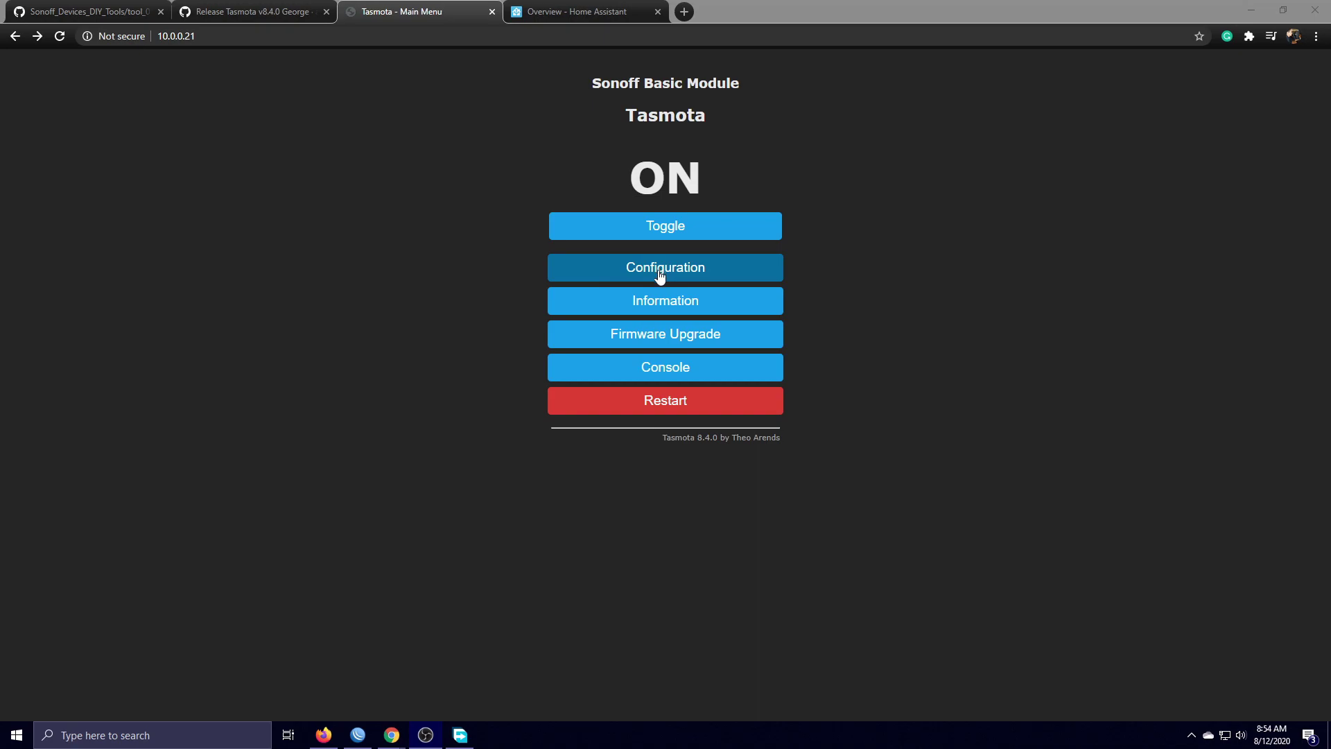
- Run 'setoption19 1' in the console to enable Home Assistant discovery
{"action": "left_click", "coordinate": [670, 376]}
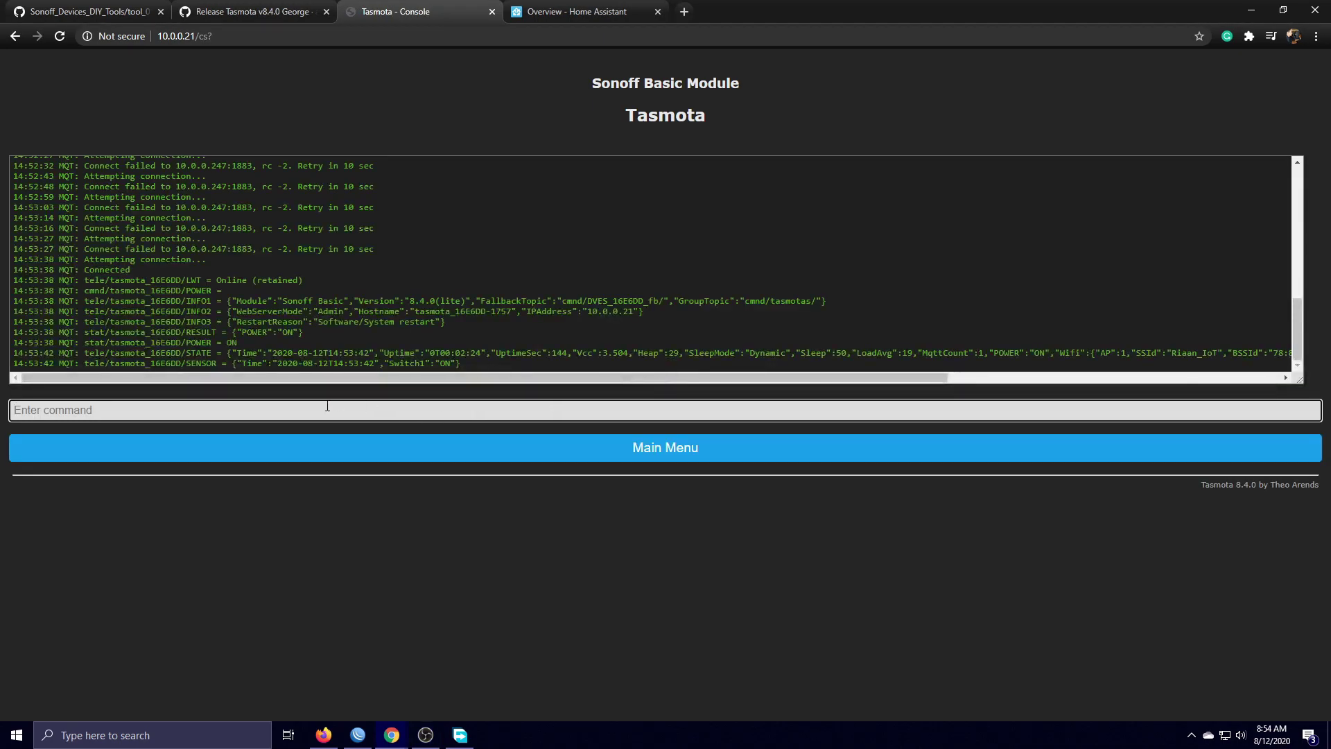
{"action": "type", "text": "setoption 1"}
{"action": "key", "text": "BackSpace"}
{"action": "key", "text": "BackSpace"}
{"action": "type", "text": "19 1"}
{"action": "key", "text": "Return"}
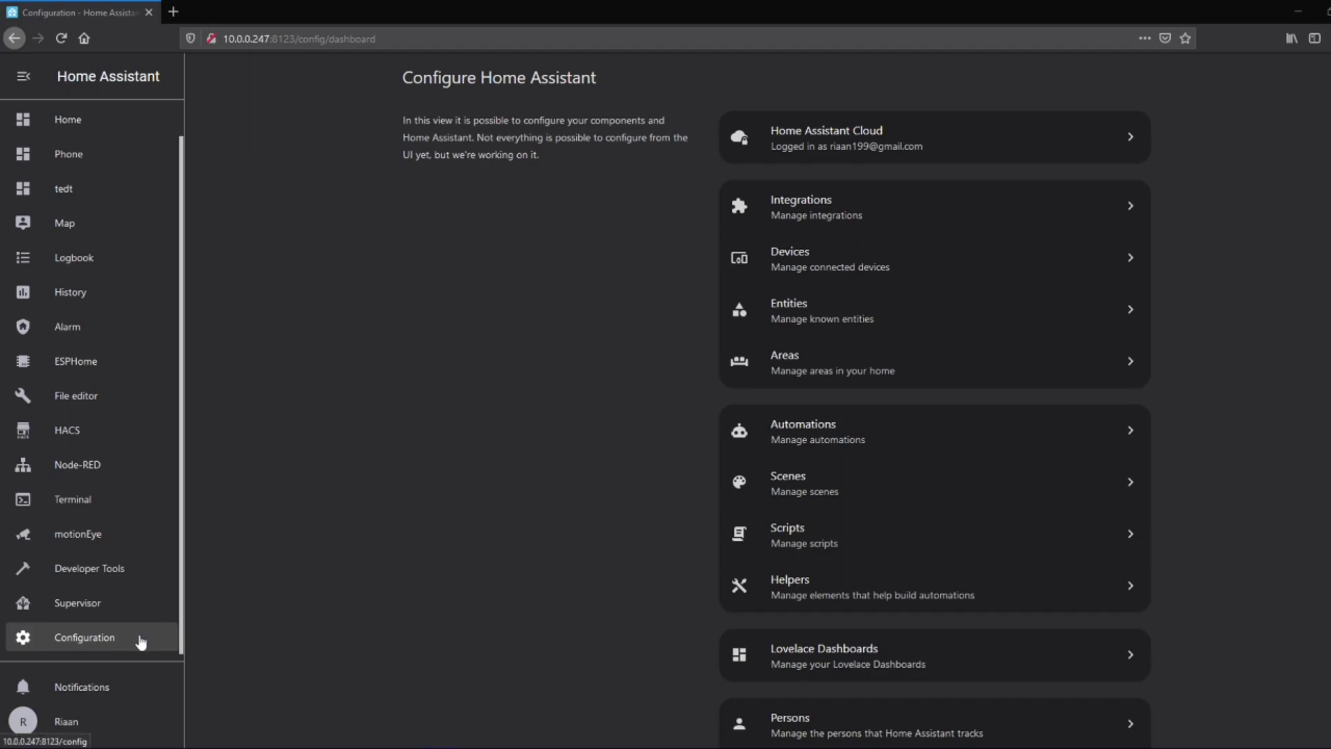
- Open the SonoffMiniDIY device page from the MQTT integration's discovered devices
{"action": "left_click", "coordinate": [803, 217]}
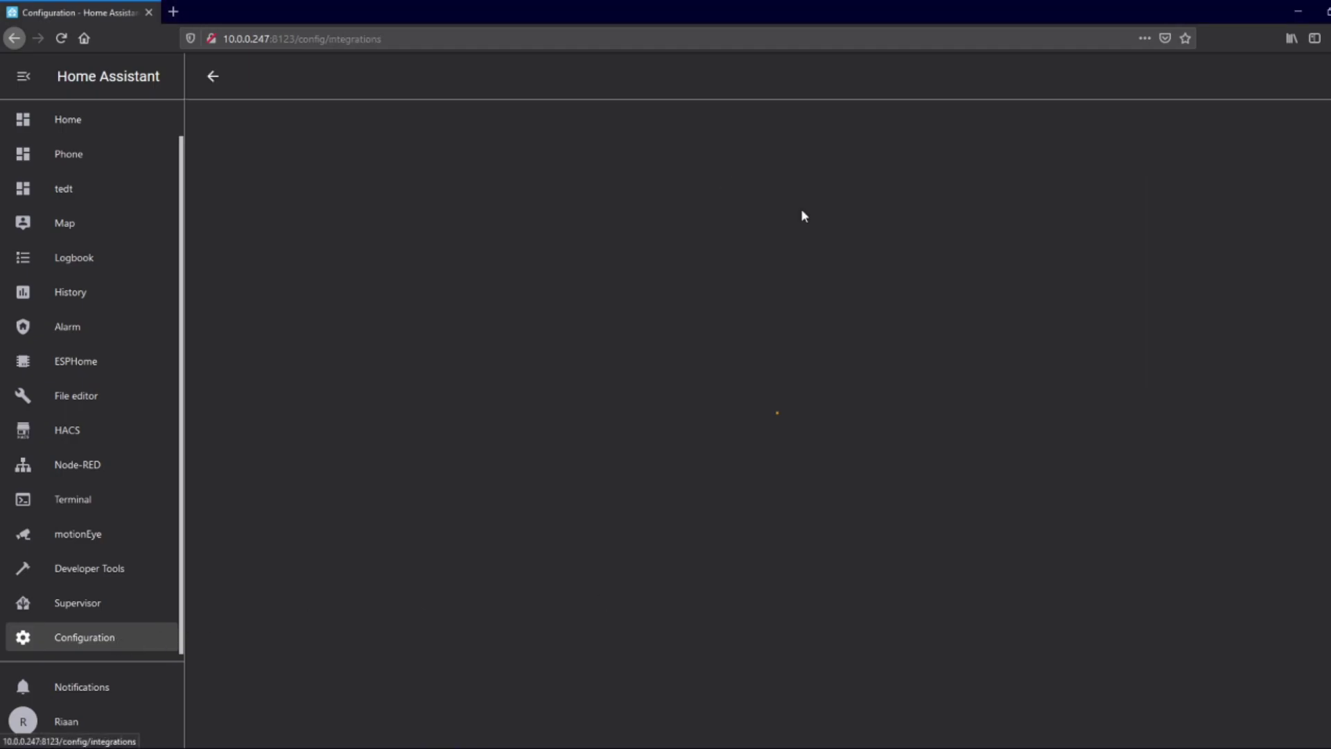
{"action": "left_click", "coordinate": [459, 483]}
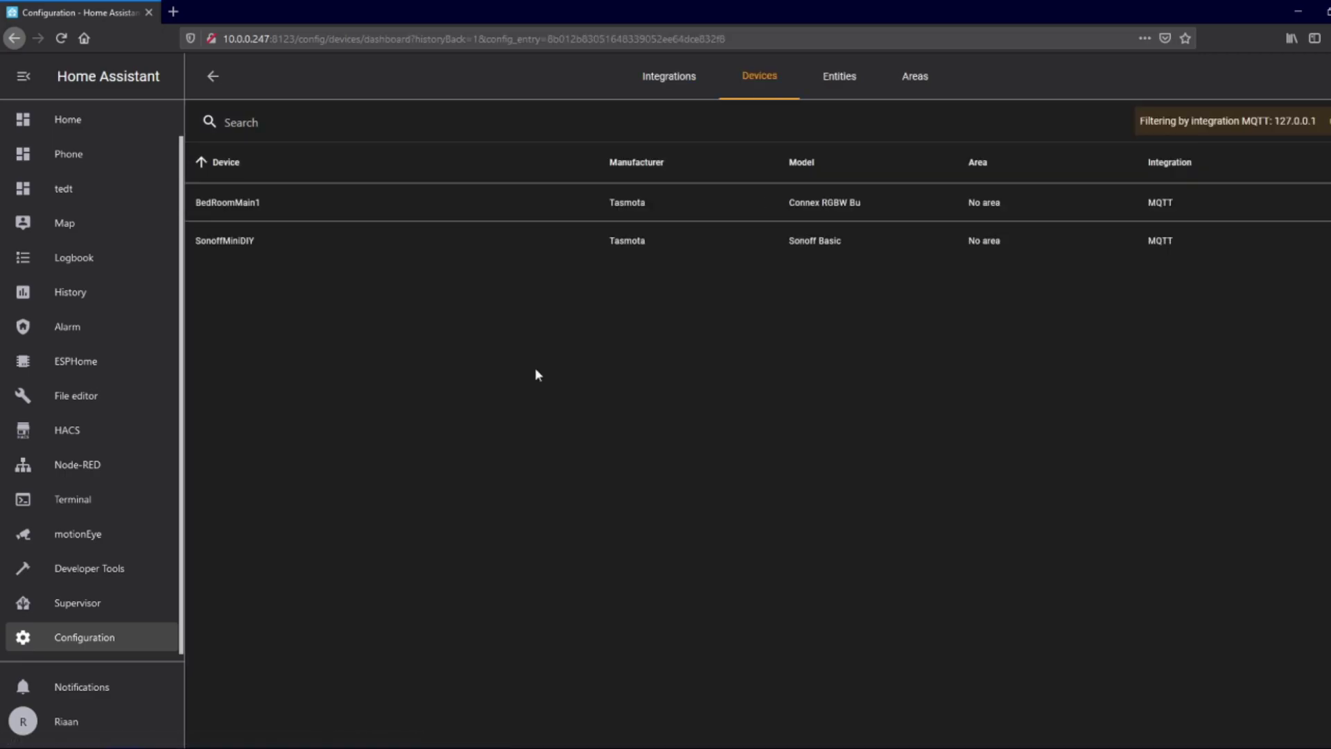
{"action": "left_click", "coordinate": [248, 243]}
- Toggle the SonoffMiniDIY Tasmota switch entity on and off twice to test it
{"action": "left_click", "coordinate": [622, 386]}
{"action": "left_click", "coordinate": [622, 386]}
{"action": "left_click", "coordinate": [622, 386]}
{"action": "left_click", "coordinate": [622, 385]}
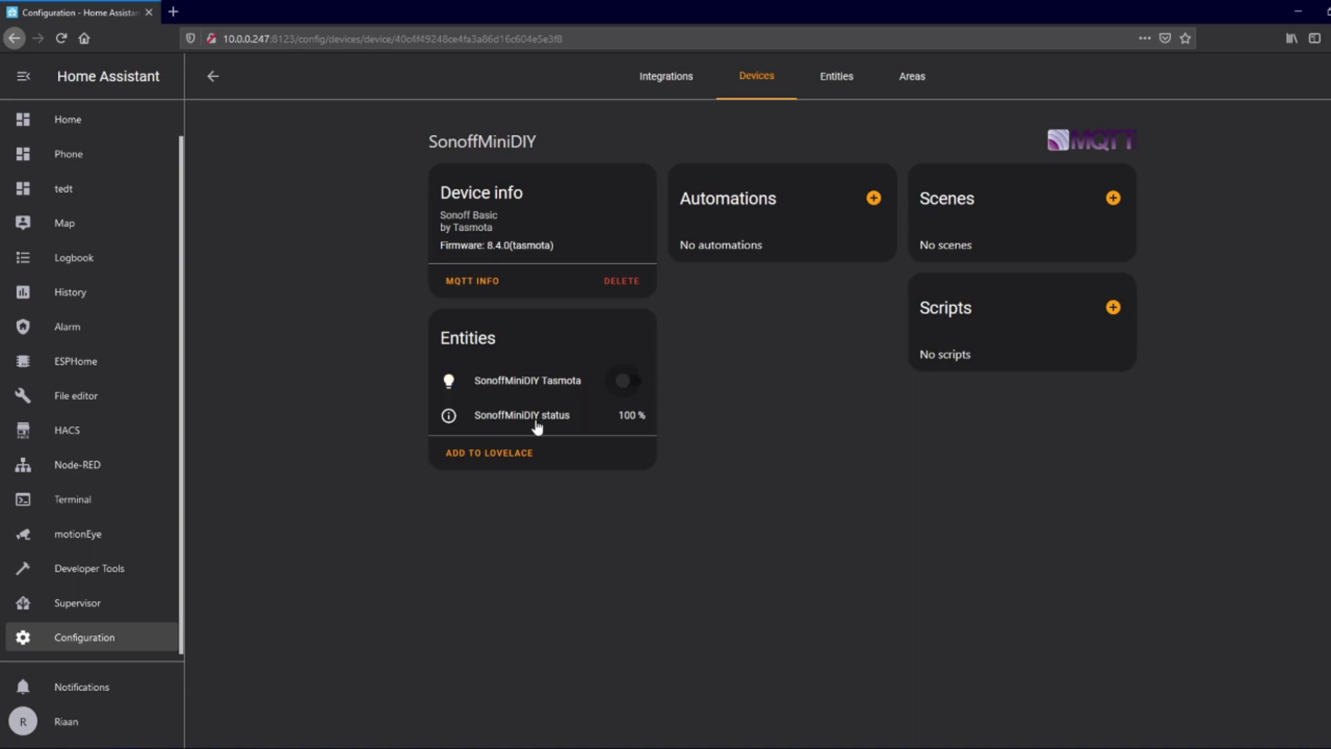